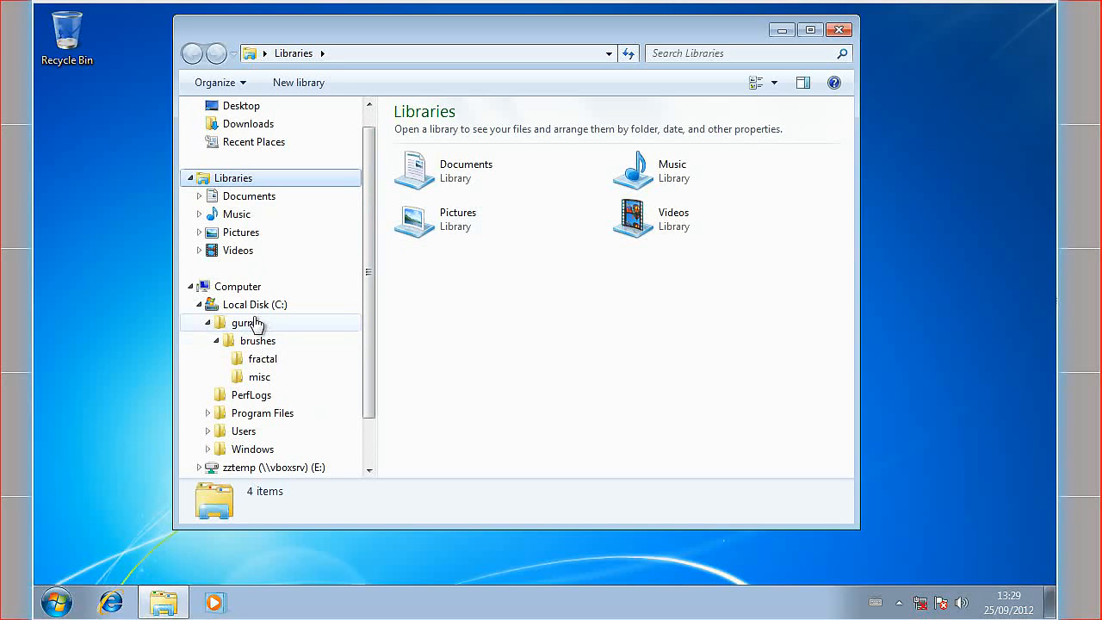
- Look through the C:\gurm folder, its brushes subfolder, and the fractal and misc brush folders inside it
{"action": "mouse_move", "coordinate": [255, 318]}
{"action": "left_mouse_down"}
{"action": "mouse_move", "coordinate": [213, 329]}
{"action": "mouse_move", "coordinate": [216, 374]}
{"action": "mouse_move", "coordinate": [263, 394]}
{"action": "mouse_move", "coordinate": [287, 376]}
{"action": "mouse_move", "coordinate": [291, 354]}
{"action": "mouse_move", "coordinate": [280, 330]}
{"action": "mouse_move", "coordinate": [246, 319]}
{"action": "left_mouse_up"}
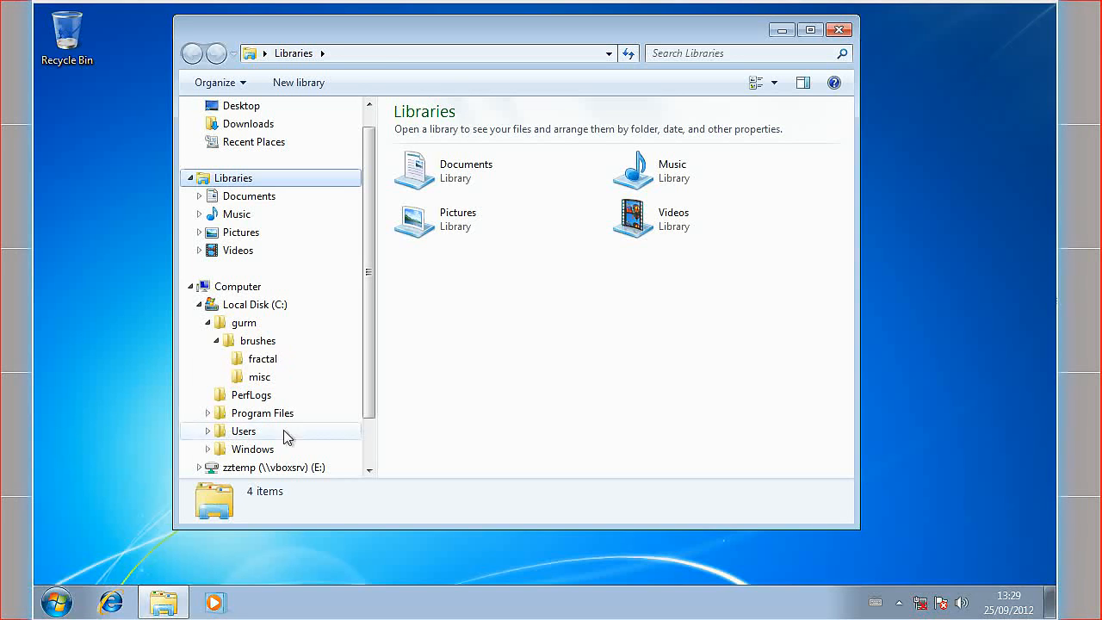
{"action": "left_click", "coordinate": [248, 325]}
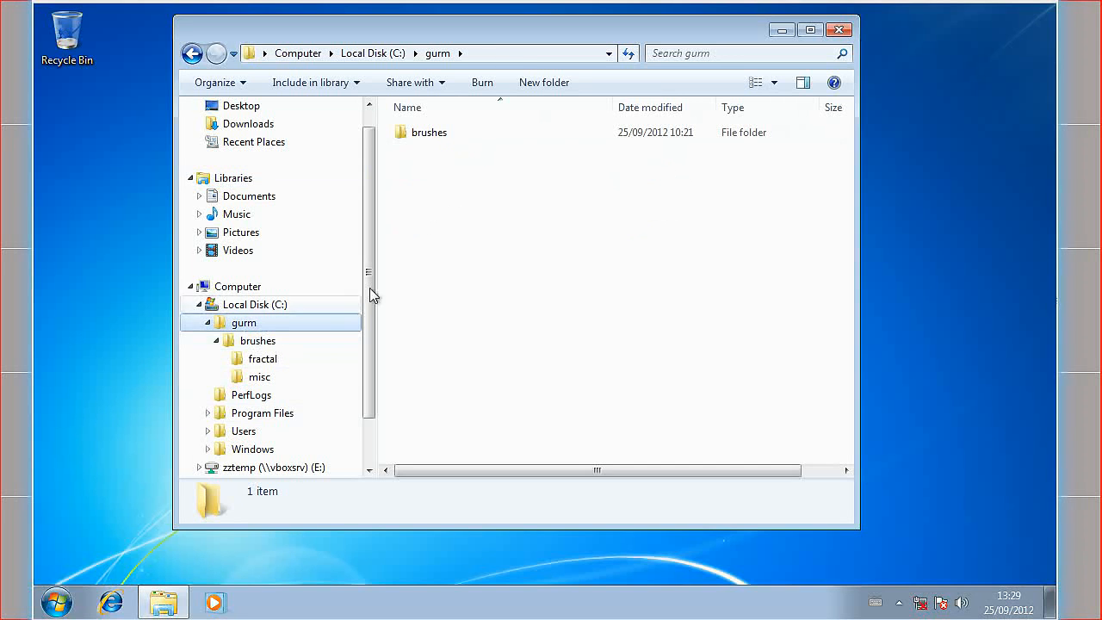
{"action": "left_click", "coordinate": [271, 344]}
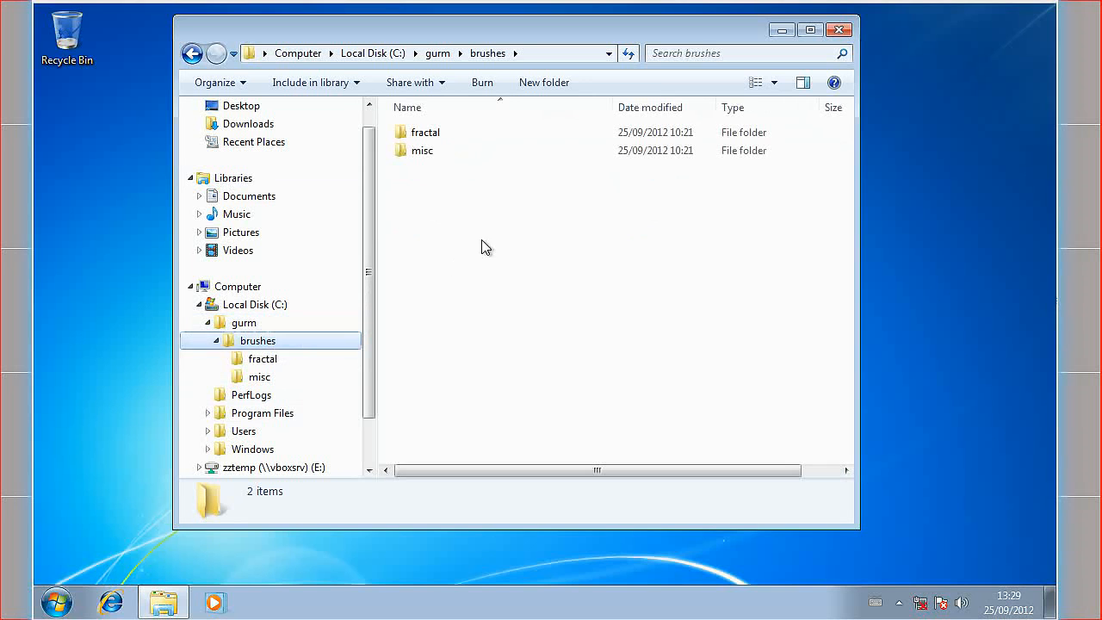
{"action": "left_click", "coordinate": [269, 361]}
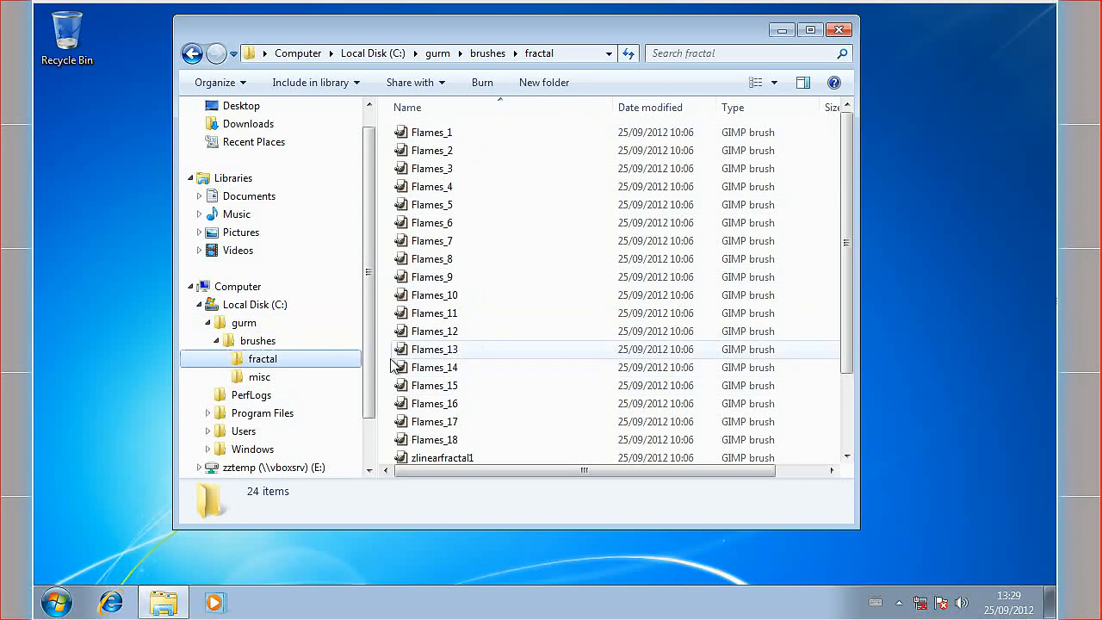
{"action": "left_click", "coordinate": [258, 377]}
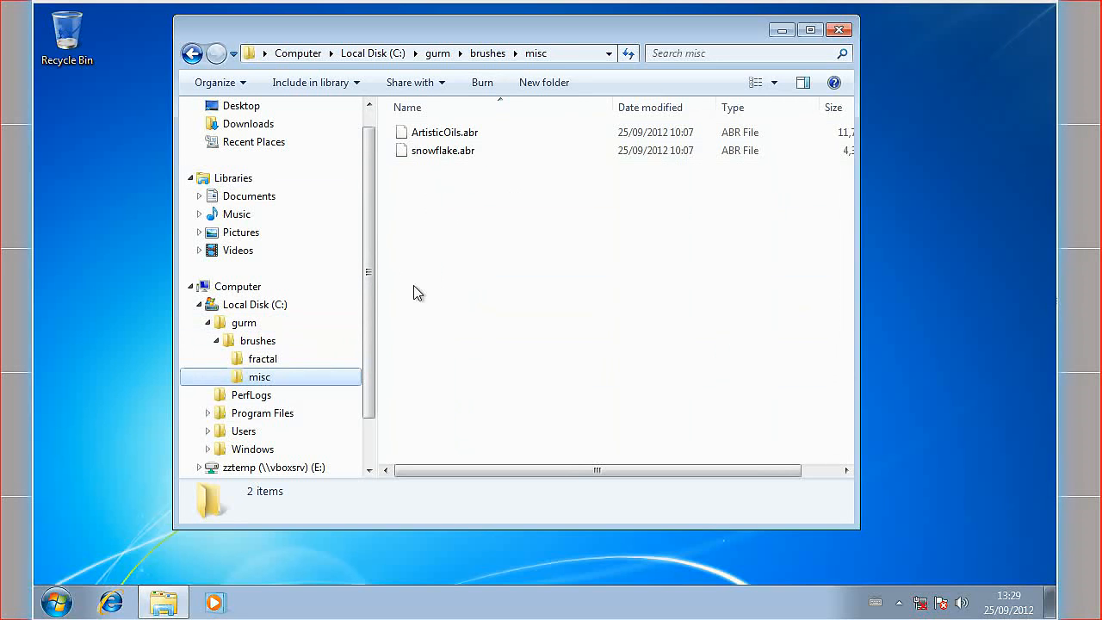
{"action": "left_click", "coordinate": [269, 344]}
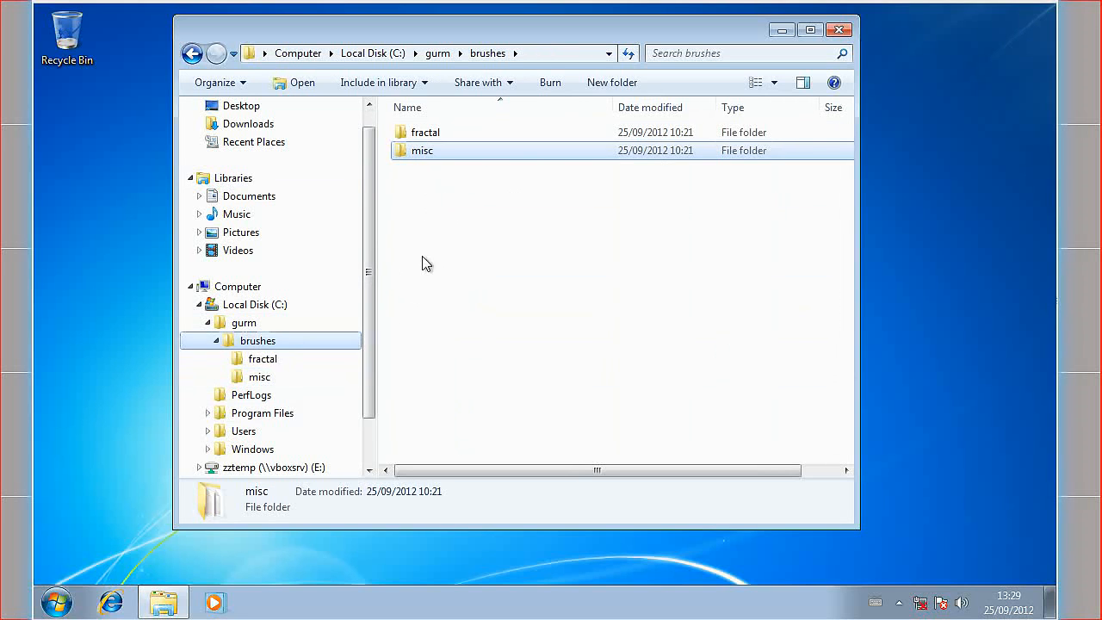
{"action": "left_click", "coordinate": [262, 327]}
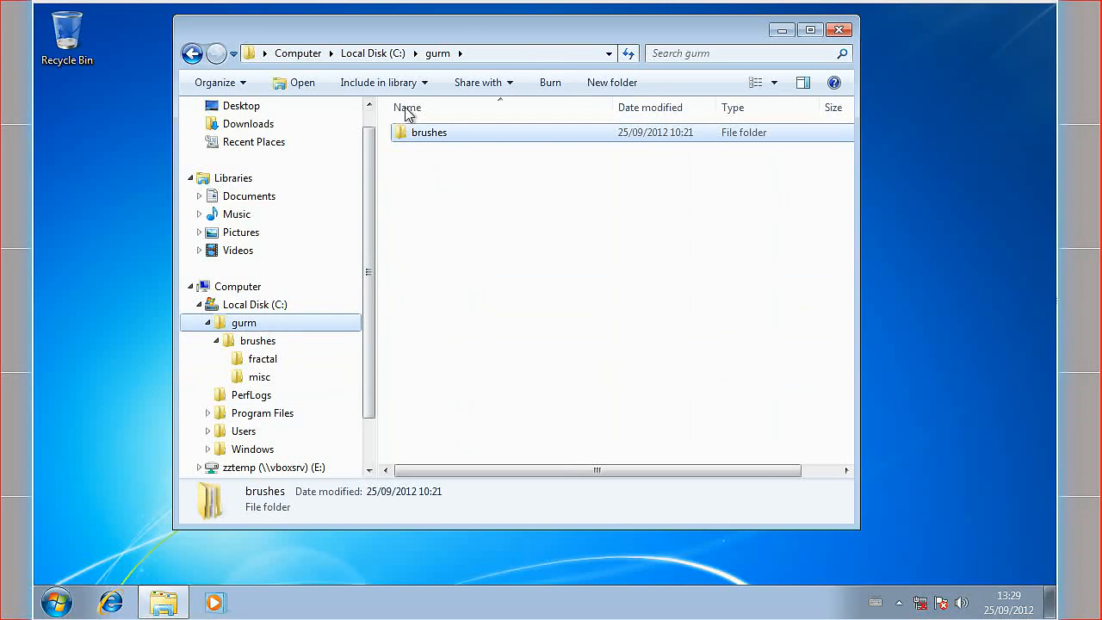
- Open the gurm_v07 zip archive in the Downloads folder
{"action": "left_click_drag", "start_coordinate": [447, 31], "coordinate": [383, 30]}
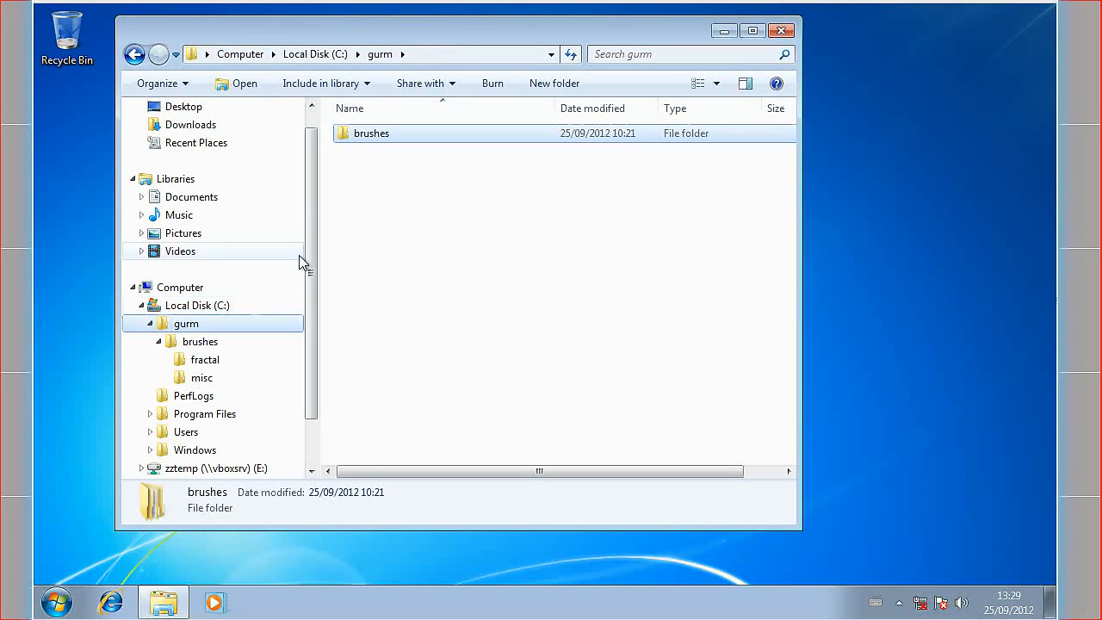
{"action": "left_click_drag", "start_coordinate": [310, 252], "coordinate": [309, 235]}
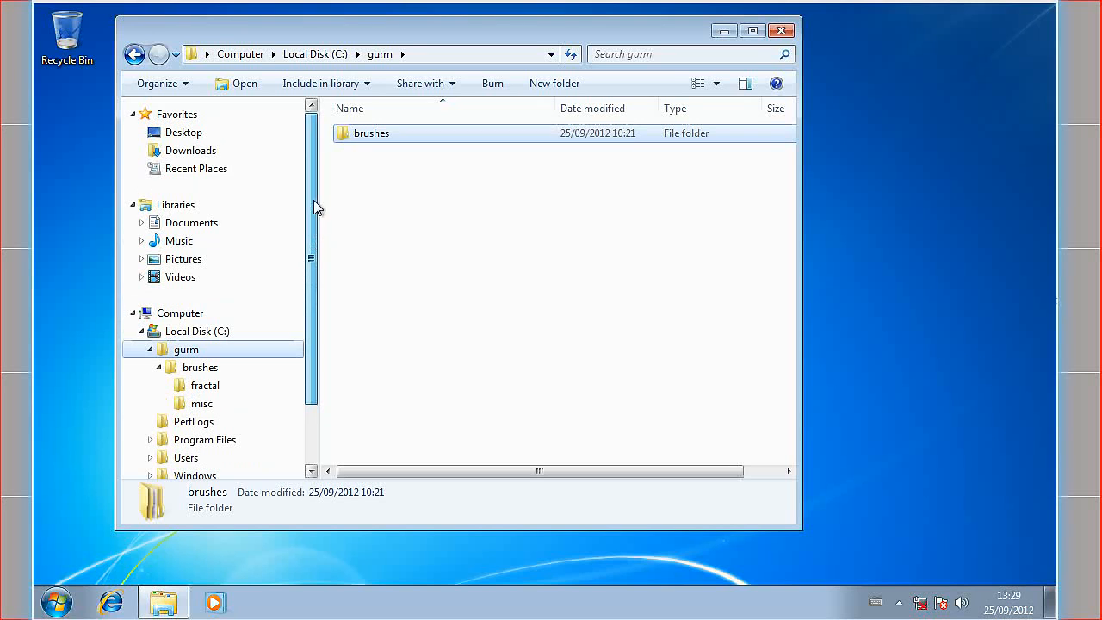
{"action": "left_click", "coordinate": [195, 152]}
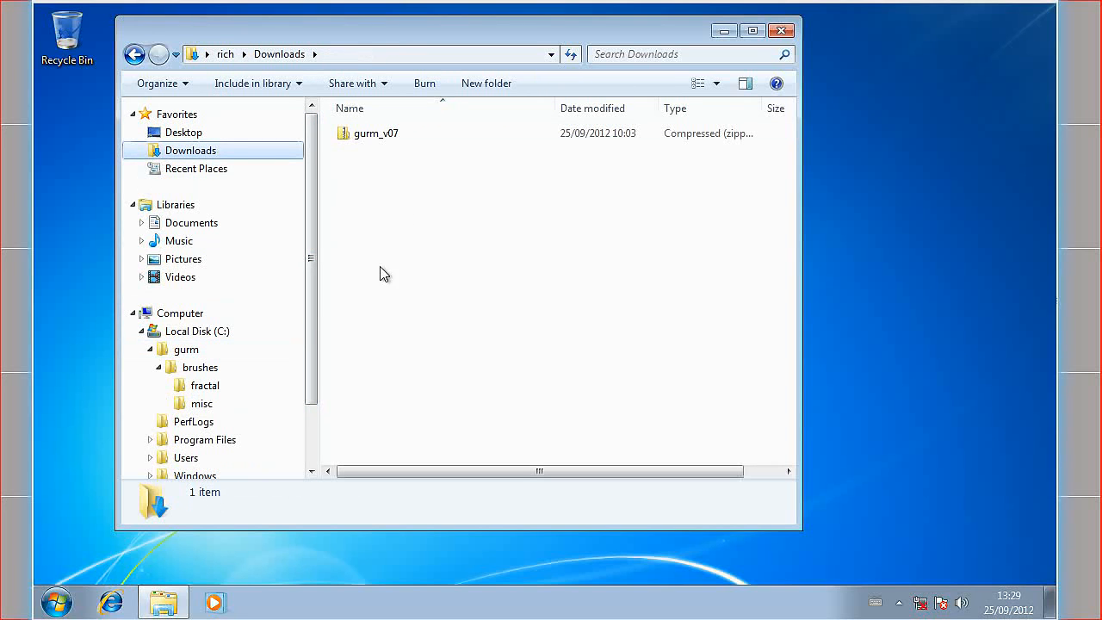
{"action": "left_click", "coordinate": [386, 139]}
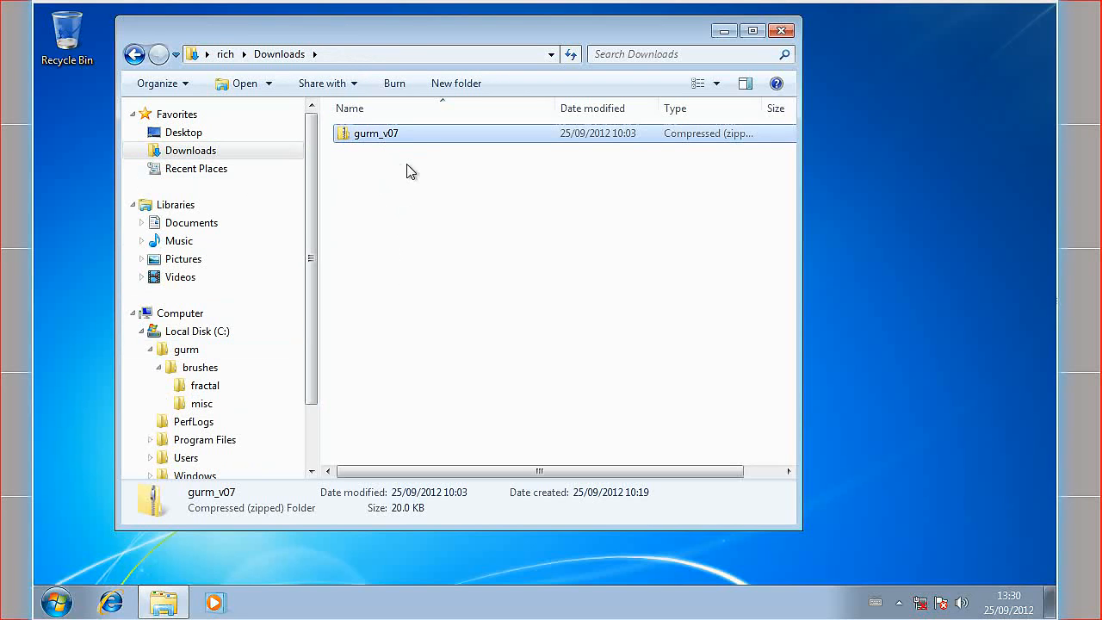
{"action": "double_click", "coordinate": [385, 141]}
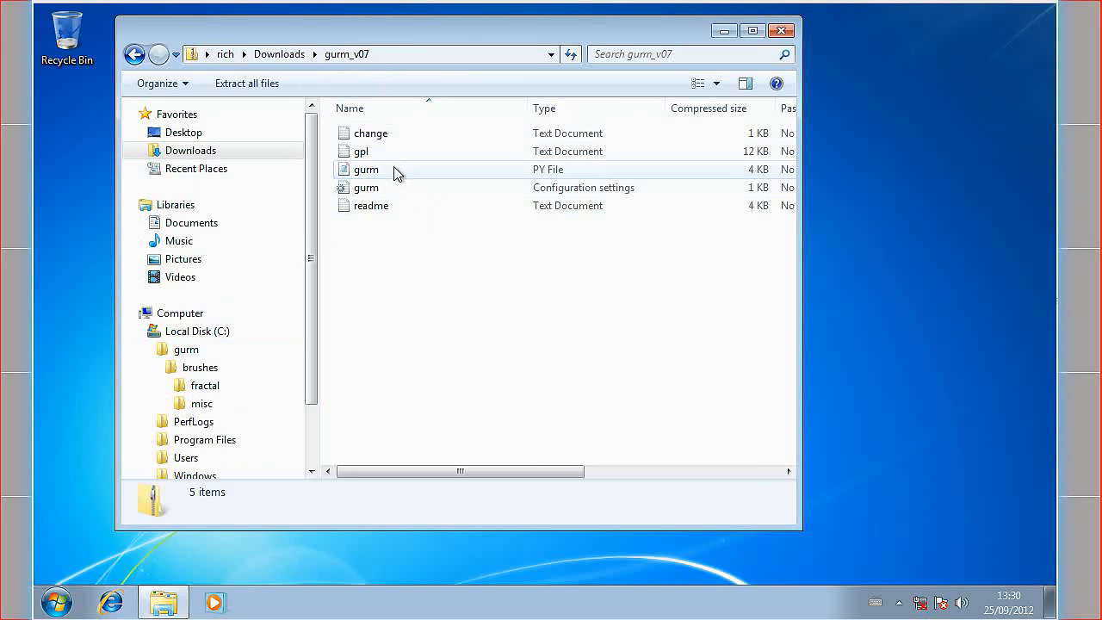
{"action": "mouse_move", "coordinate": [391, 167]}
{"action": "left_mouse_down"}
{"action": "mouse_move", "coordinate": [337, 175]}
{"action": "mouse_move", "coordinate": [332, 194]}
{"action": "mouse_move", "coordinate": [382, 201]}
{"action": "mouse_move", "coordinate": [401, 172]}
{"action": "mouse_move", "coordinate": [386, 167]}
{"action": "left_mouse_up"}
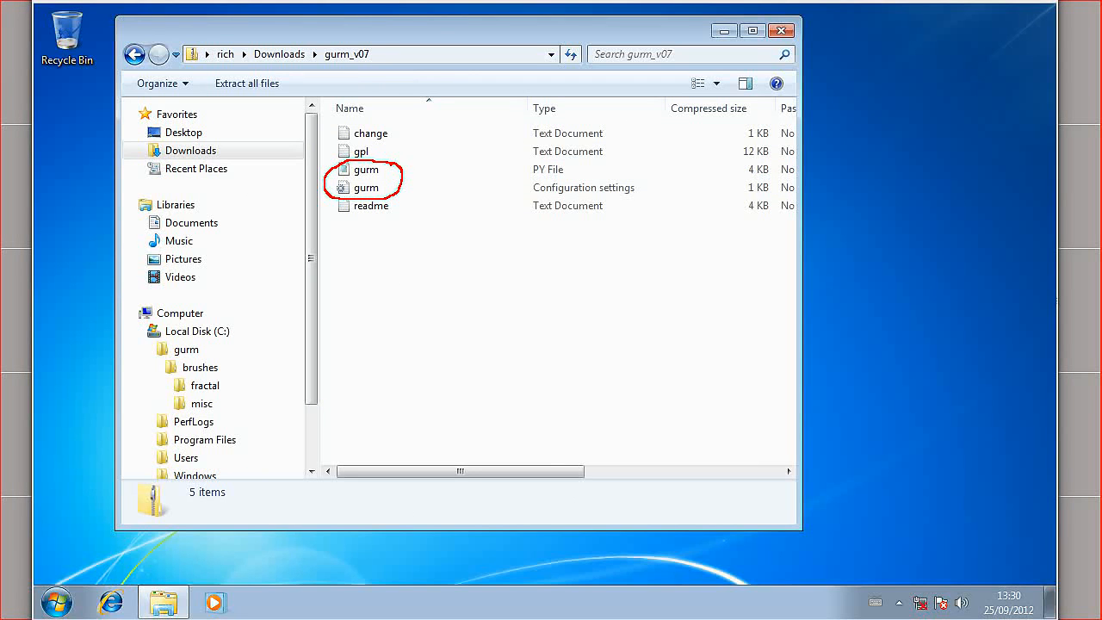
{"action": "key", "text": "Escape"}
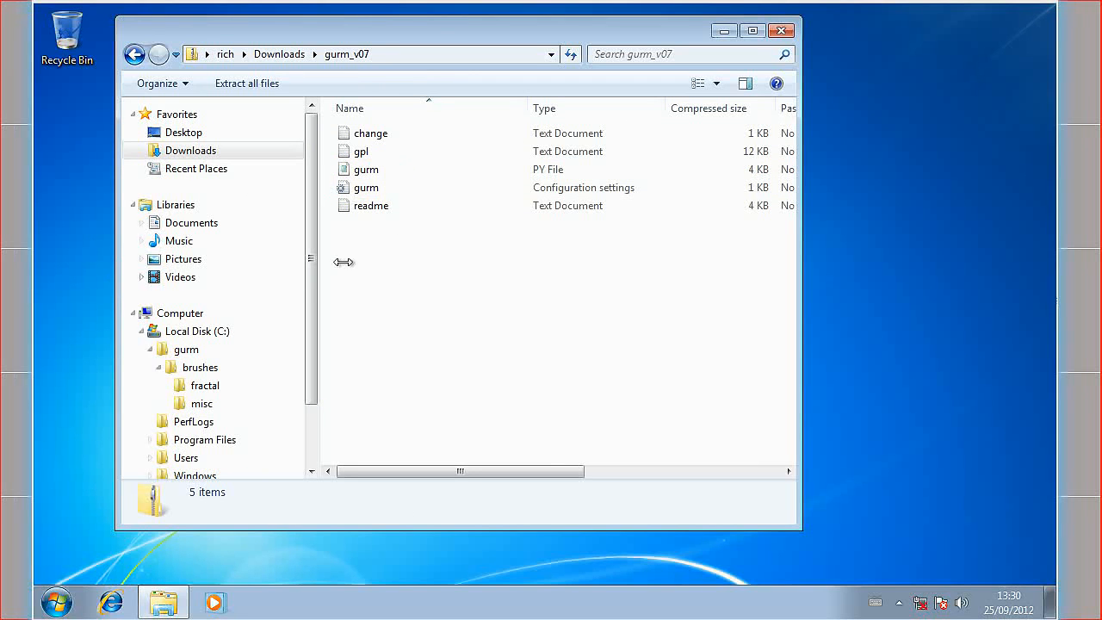
- Copy the gurm PY file and the gurm configuration settings file from the archive into C:\gurm, and open that folder
{"action": "left_click_drag", "start_coordinate": [382, 177], "coordinate": [216, 351]}
{"action": "left_click", "coordinate": [369, 177]}
{"action": "mouse_move", "coordinate": [369, 188]}
{"action": "left_mouse_down"}
{"action": "mouse_move", "coordinate": [328, 205]}
{"action": "mouse_move", "coordinate": [310, 324]}
{"action": "mouse_move", "coordinate": [216, 369]}
{"action": "mouse_move", "coordinate": [214, 352]}
{"action": "left_mouse_up"}
{"action": "left_click", "coordinate": [212, 350]}
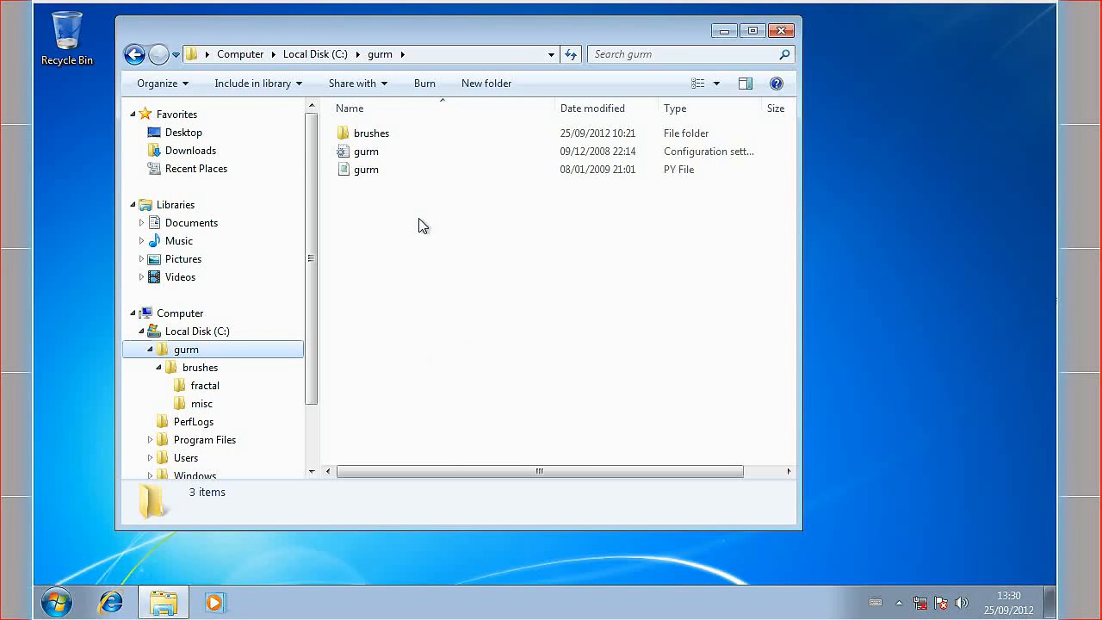
- Open the gurm PY file from C:\gurm for editing in Notepad
{"action": "left_click", "coordinate": [387, 178]}
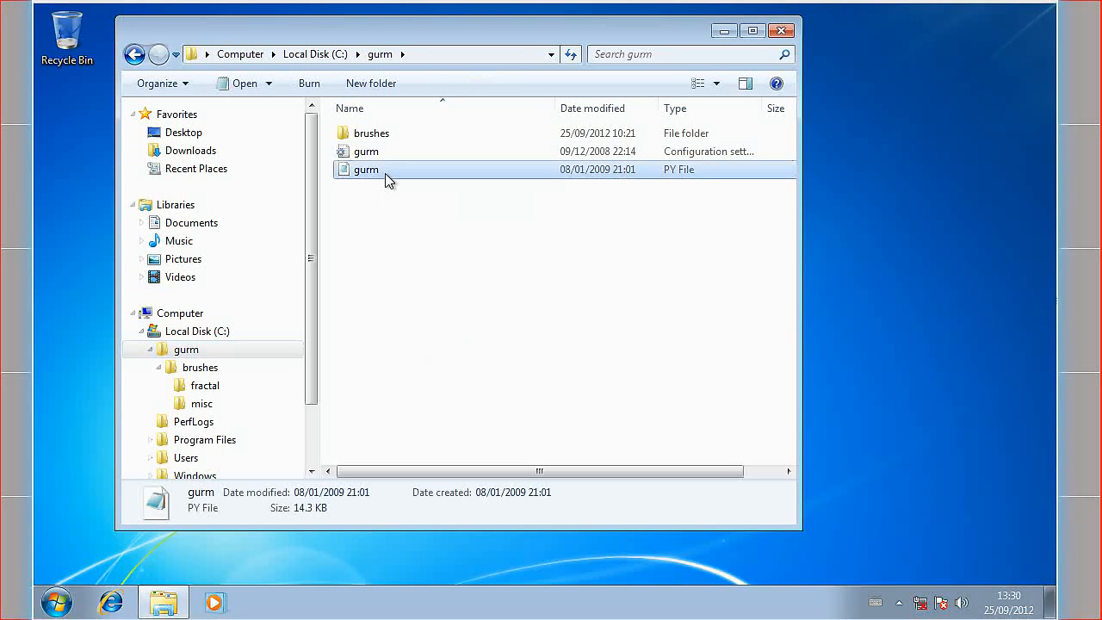
{"action": "right_click", "coordinate": [360, 170]}
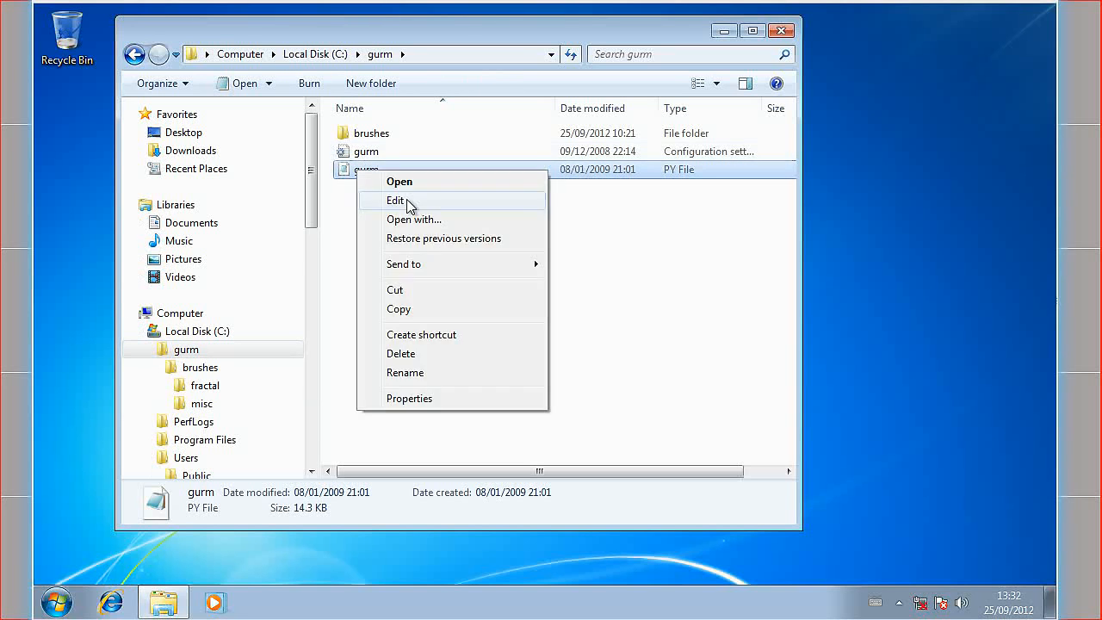
{"action": "left_click", "coordinate": [408, 205]}
{"action": "left_click_drag", "start_coordinate": [464, 156], "coordinate": [592, 73]}
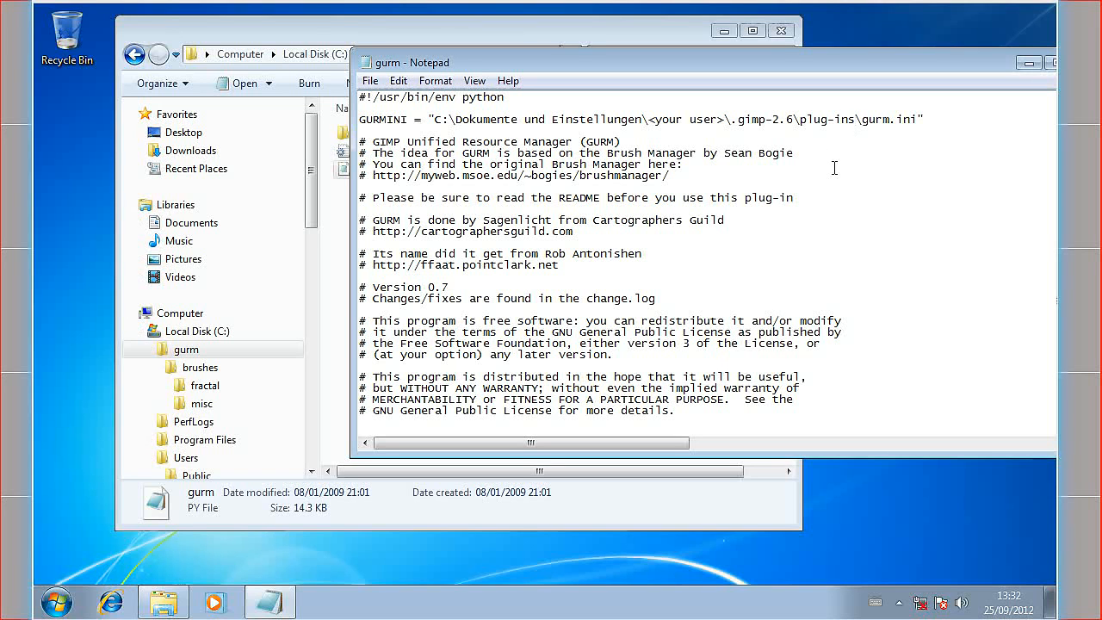
- Change the GURMINI path in the script to "C:\gurm\gurm.ini"
{"action": "key", "text": "BackSpace"}
{"action": "key", "text": "BackSpace"}
{"action": "key", "text": "BackSpace"}
{"action": "key", "text": "BackSpace"}
{"action": "key", "text": "BackSpace"}
{"action": "key", "text": "BackSpace"}
{"action": "key", "text": "BackSpace"}
{"action": "key", "text": "BackSpace"}
{"action": "key", "text": "BackSpace"}
{"action": "key", "text": "BackSpace"}
{"action": "key", "text": "BackSpace"}
{"action": "key", "text": "BackSpace"}
{"action": "key", "text": "BackSpace"}
{"action": "key", "text": "BackSpace"}
{"action": "key", "text": "BackSpace"}
{"action": "key", "text": "BackSpace"}
{"action": "key", "text": "BackSpace"}
{"action": "key", "text": "BackSpace"}
{"action": "key", "text": "BackSpace"}
{"action": "key", "text": "BackSpace"}
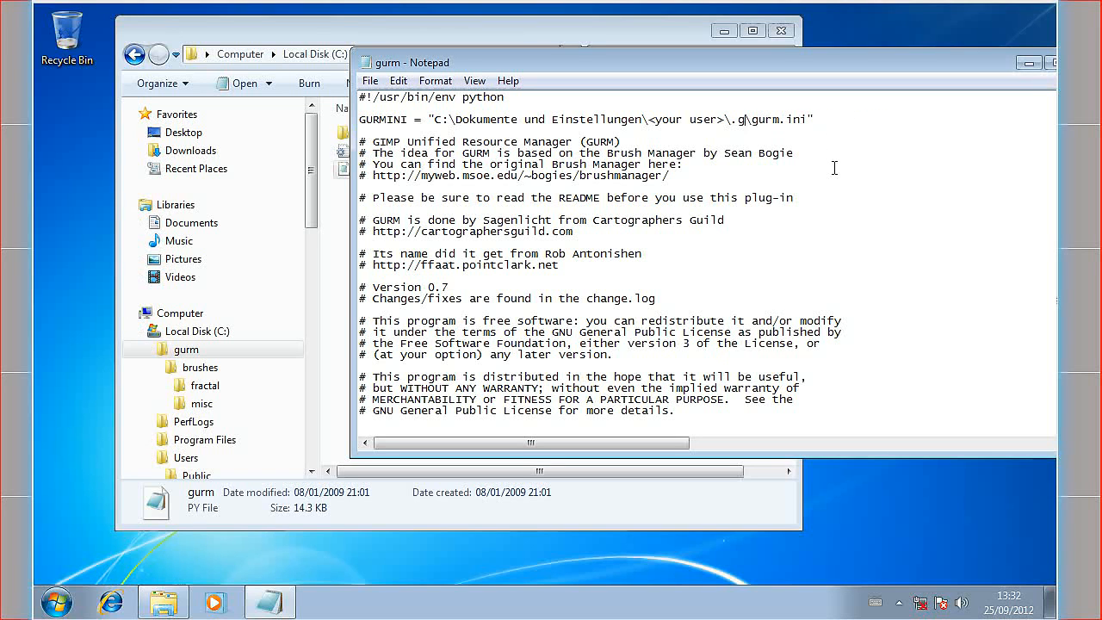
{"action": "key", "text": "BackSpace"}
{"action": "key", "text": "BackSpace"}
{"action": "key", "text": "BackSpace"}
{"action": "key", "text": "BackSpace"}
{"action": "key", "text": "BackSpace"}
{"action": "key", "text": "BackSpace"}
{"action": "key", "text": "BackSpace"}
{"action": "key", "text": "BackSpace"}
{"action": "key", "text": "BackSpace"}
{"action": "key", "text": "BackSpace"}
{"action": "key", "text": "BackSpace"}
{"action": "key", "text": "BackSpace"}
{"action": "key", "text": "BackSpace"}
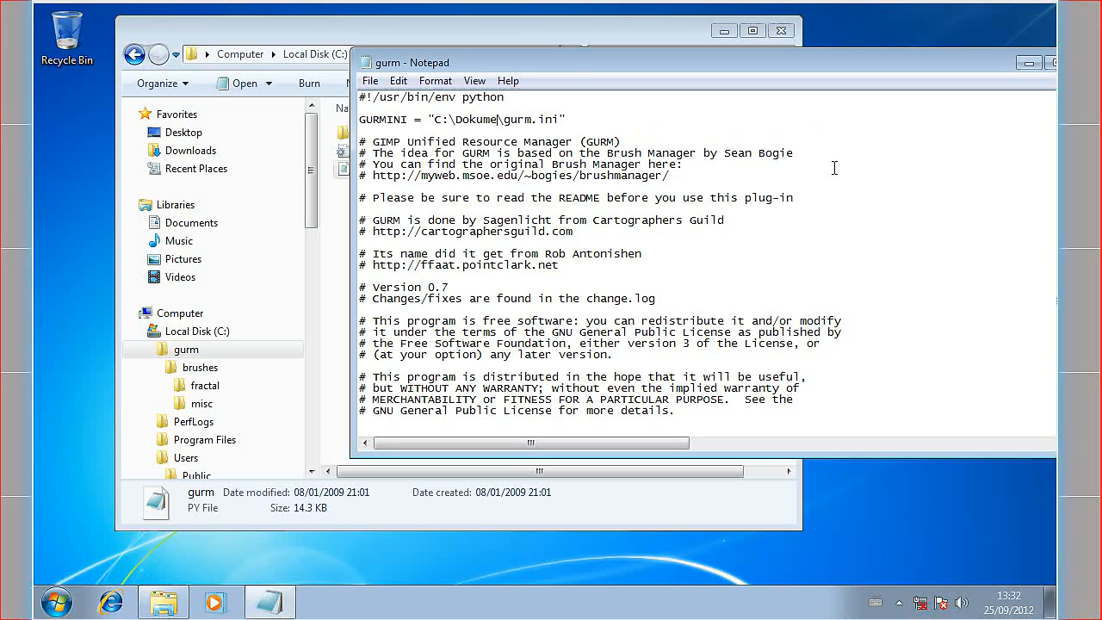
{"action": "key", "text": "BackSpace"}
{"action": "type", "text": "gurm"}
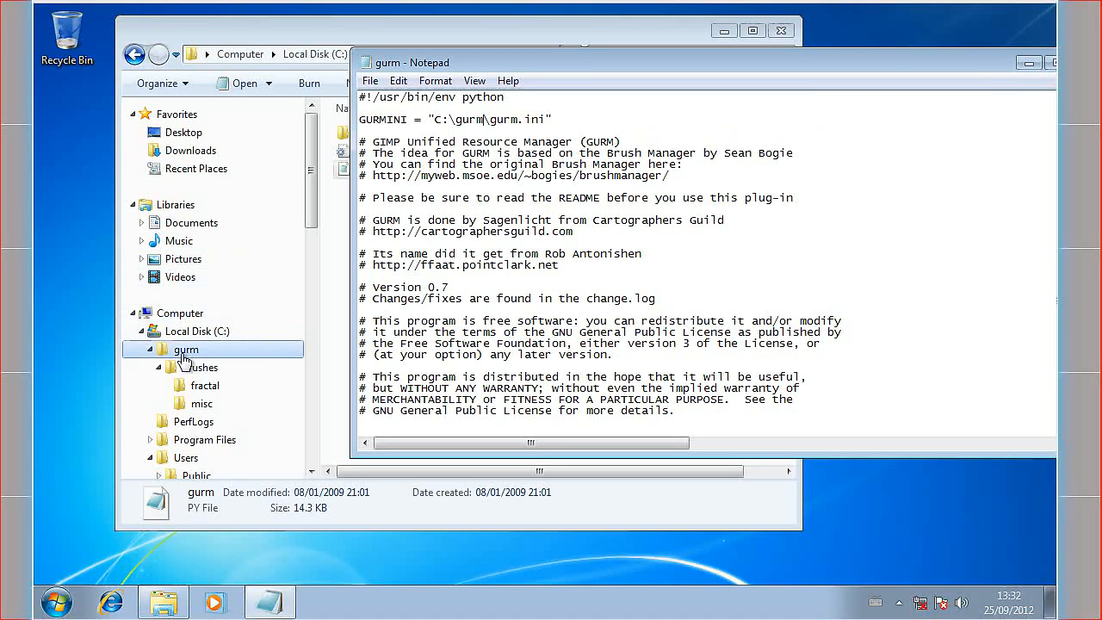
- Save the edited gurm PY file and close Notepad
{"action": "left_click", "coordinate": [370, 84]}
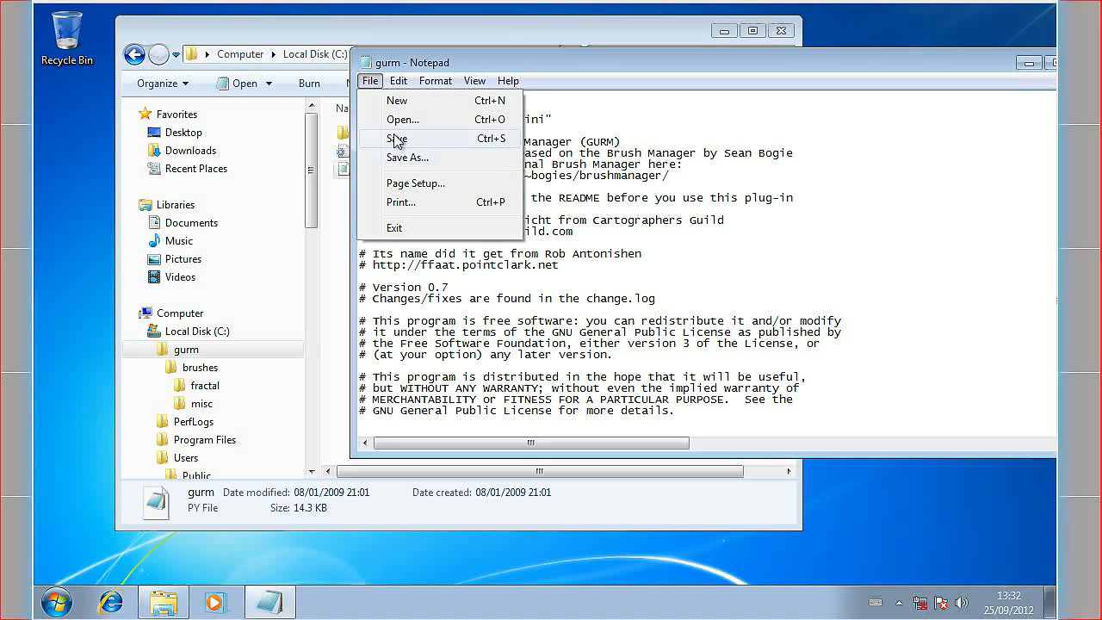
{"action": "left_click", "coordinate": [395, 139]}
{"action": "left_click_drag", "start_coordinate": [995, 73], "coordinate": [942, 102]}
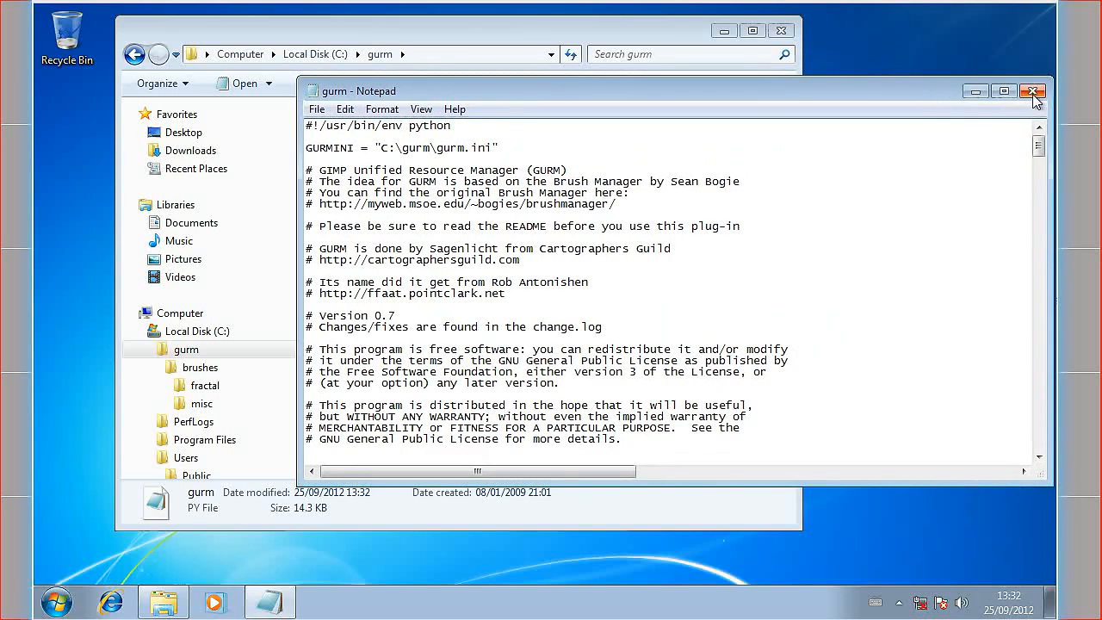
{"action": "left_click", "coordinate": [1032, 93]}
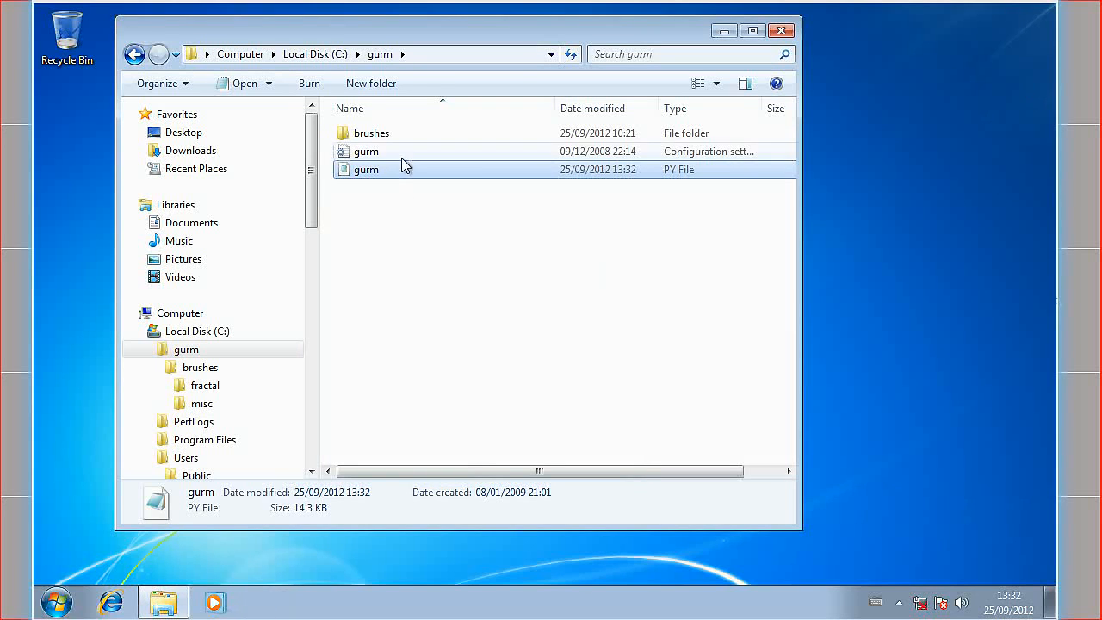
- Open the gurm configuration settings file from C:\gurm for editing in Notepad
{"action": "left_click", "coordinate": [379, 152]}
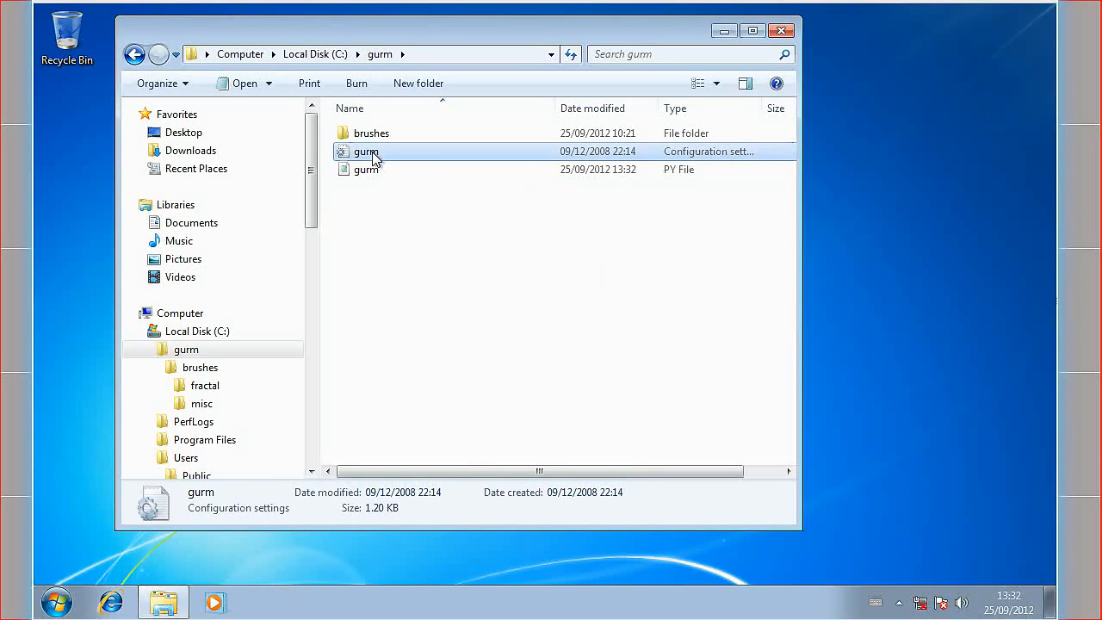
{"action": "right_click", "coordinate": [375, 153]}
{"action": "left_click", "coordinate": [409, 200]}
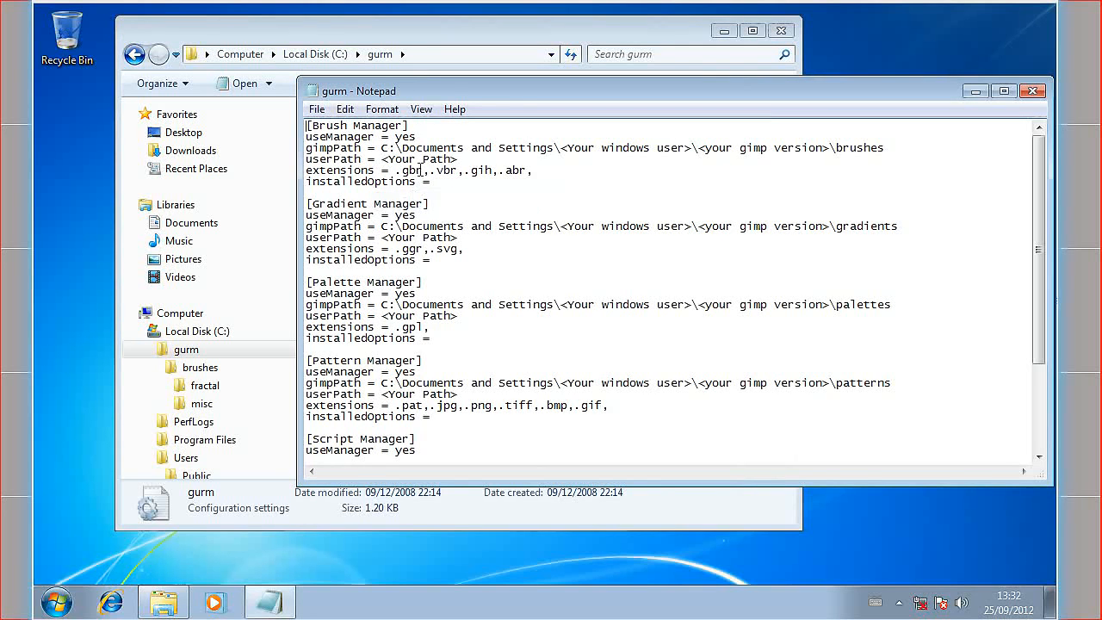
{"action": "mouse_move", "coordinate": [460, 93]}
{"action": "left_mouse_down"}
{"action": "mouse_move", "coordinate": [635, 109]}
{"action": "mouse_move", "coordinate": [460, 110]}
{"action": "left_mouse_up"}
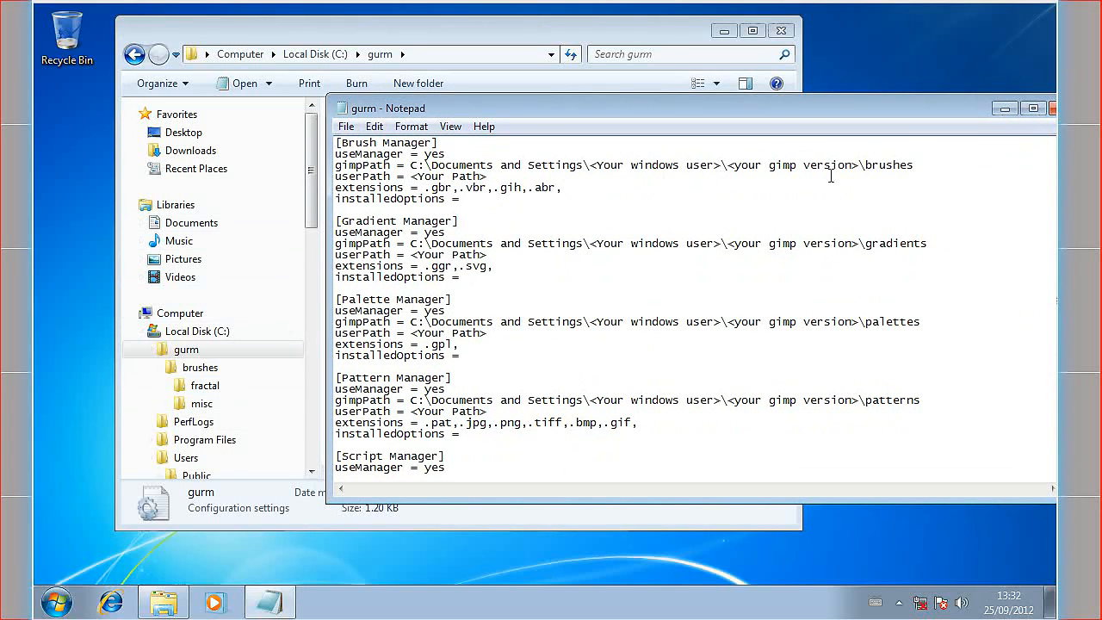
- Open the brushes folder inside the user's .gimp-2.8 folder and copy its full path
{"action": "left_click_drag", "start_coordinate": [311, 218], "coordinate": [311, 302]}
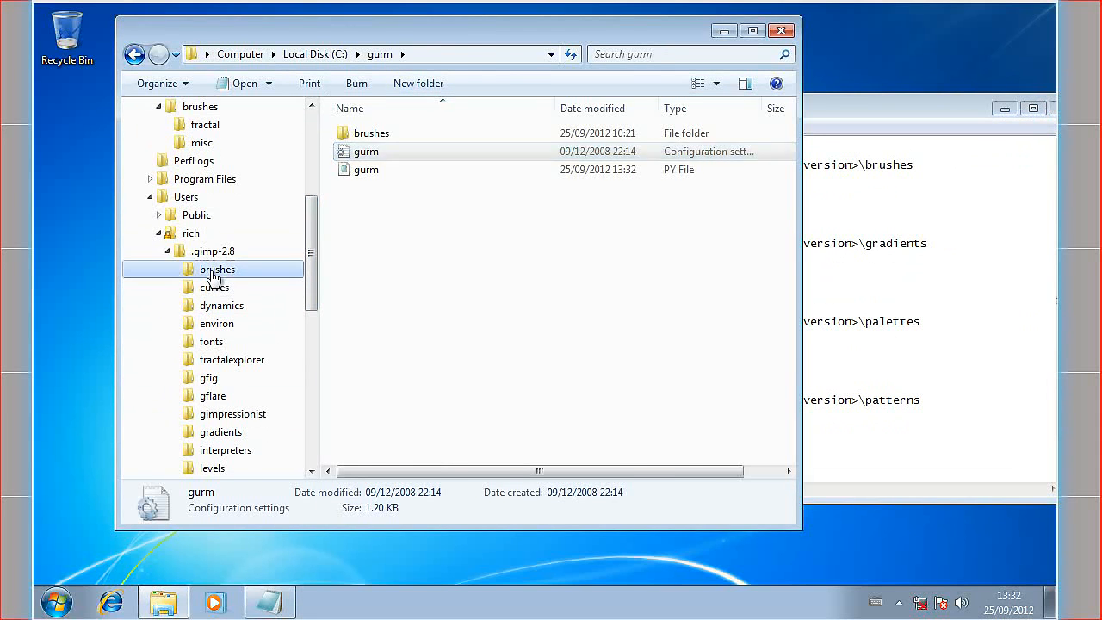
{"action": "left_click", "coordinate": [215, 270]}
{"action": "left_click", "coordinate": [472, 56]}
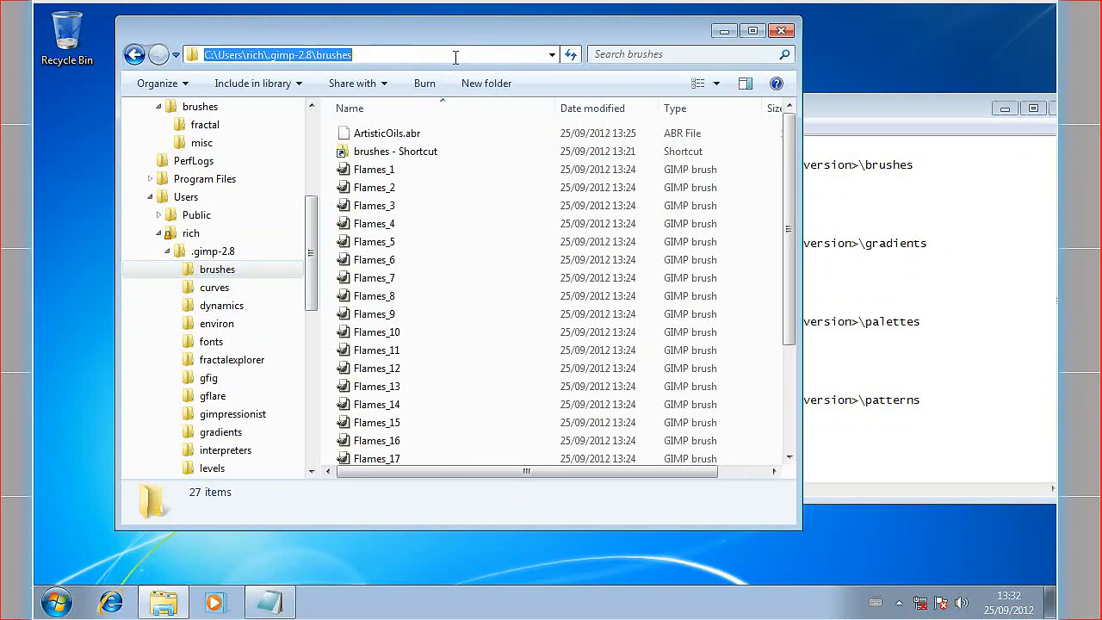
{"action": "right_click", "coordinate": [315, 55]}
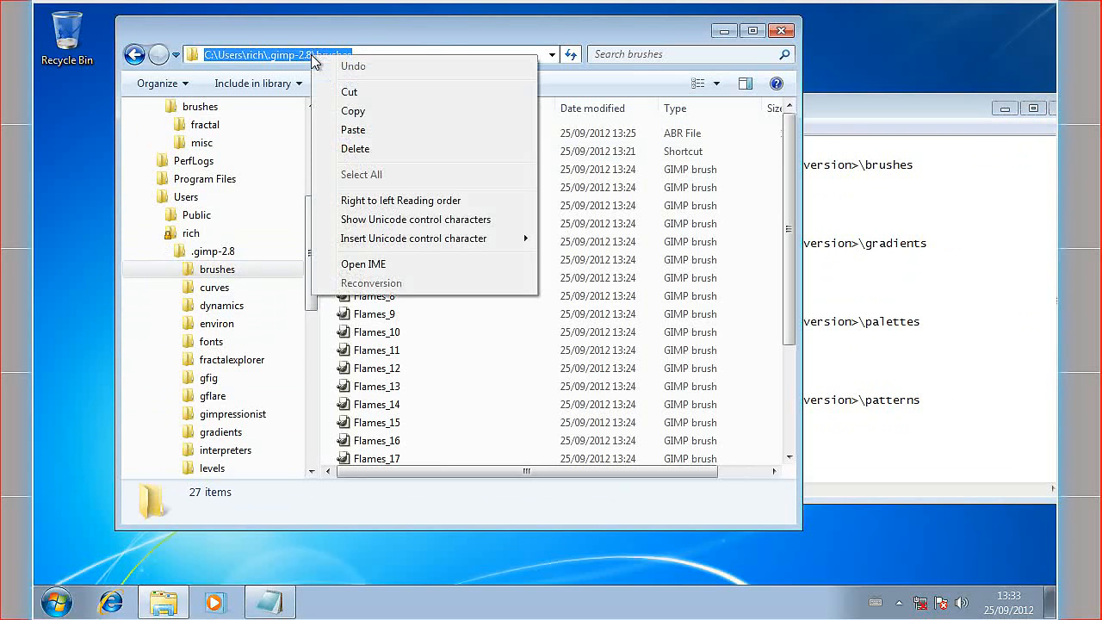
{"action": "left_click", "coordinate": [354, 115]}
- In the Brush Manager section, replace the gimpPath value with the copied path and set userPath to C:\gurm\brushes
{"action": "left_click", "coordinate": [886, 105]}
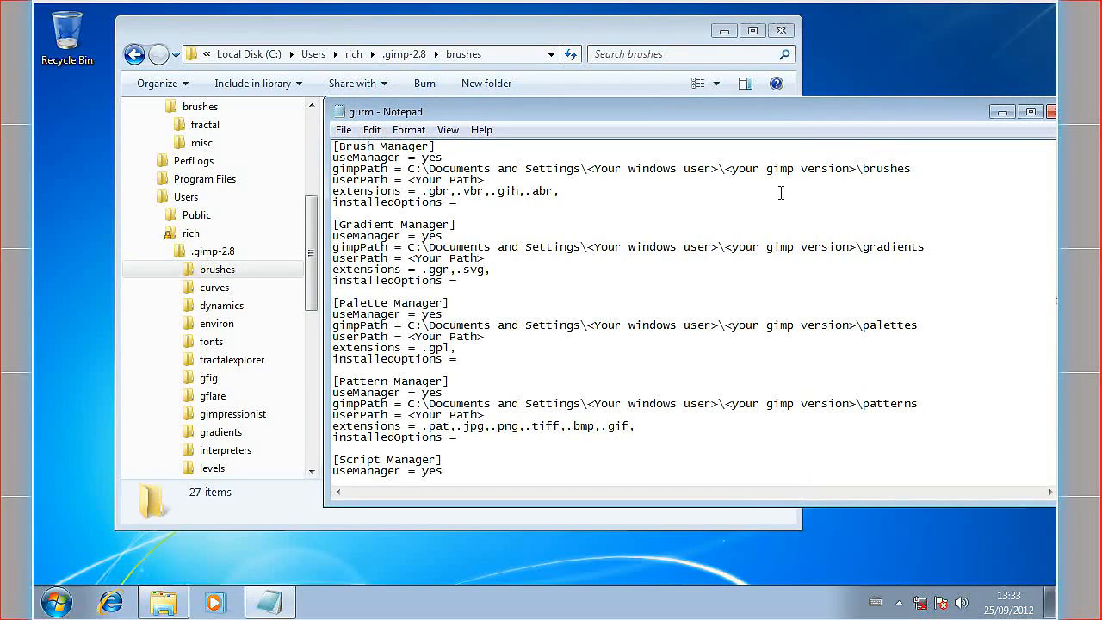
{"action": "left_click_drag", "start_coordinate": [408, 171], "coordinate": [917, 169]}
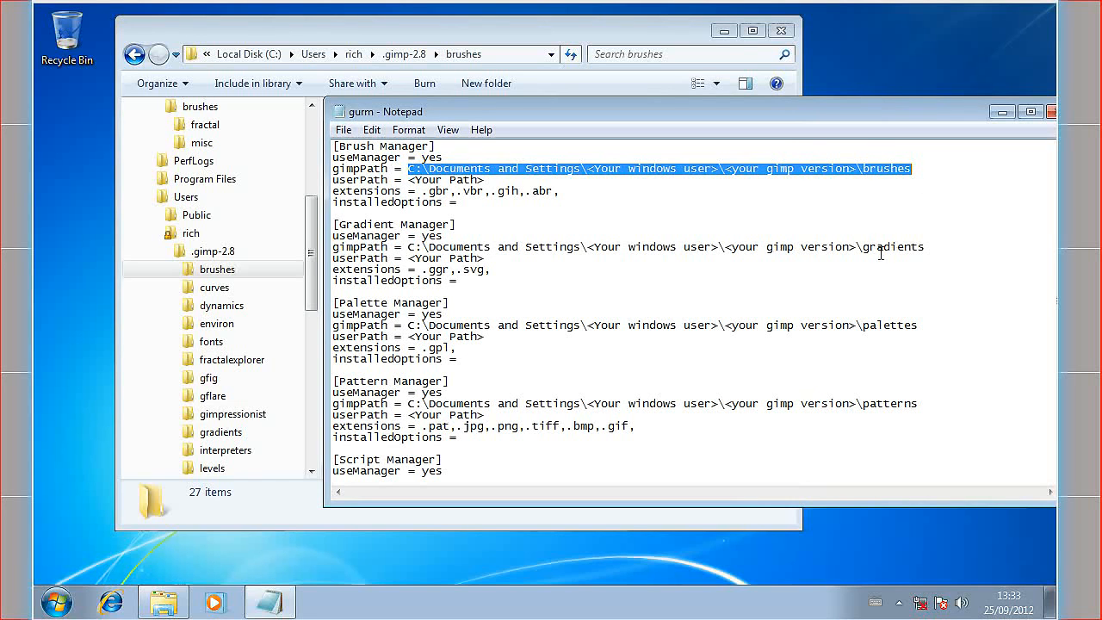
{"action": "key", "text": "ctrl+v"}
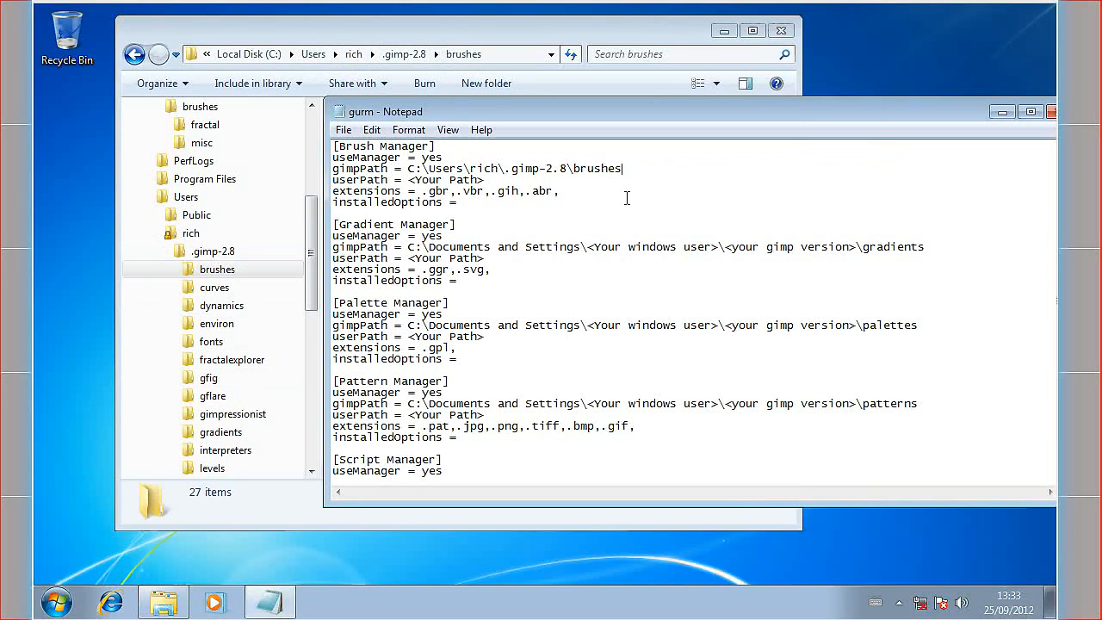
{"action": "left_click_drag", "start_coordinate": [410, 179], "coordinate": [494, 179]}
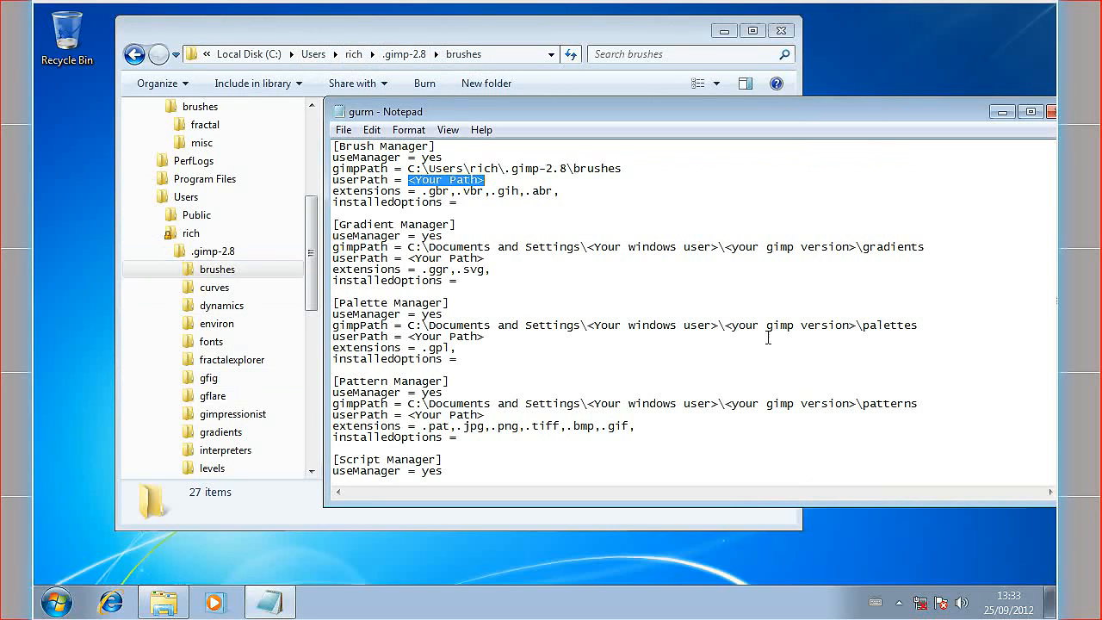
{"action": "type", "text": "C:\\gurm\\brushes"}
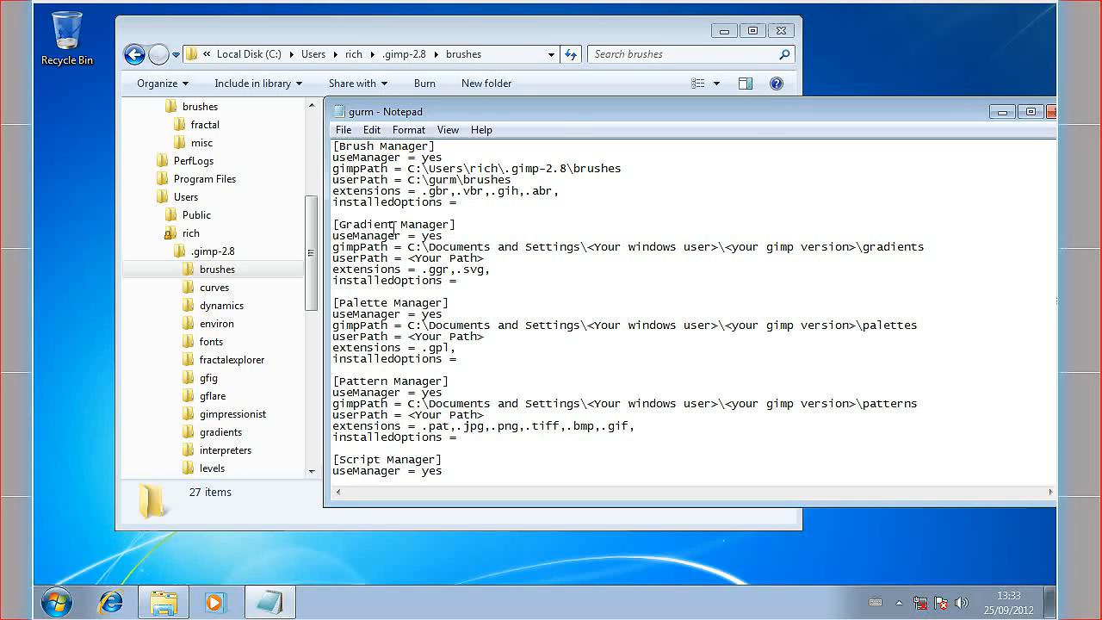
- Check the brushes folder inside C:\gurm, and return to the gurm settings file in Notepad
{"action": "left_click", "coordinate": [310, 252]}
{"action": "left_click_drag", "start_coordinate": [310, 251], "coordinate": [311, 210]}
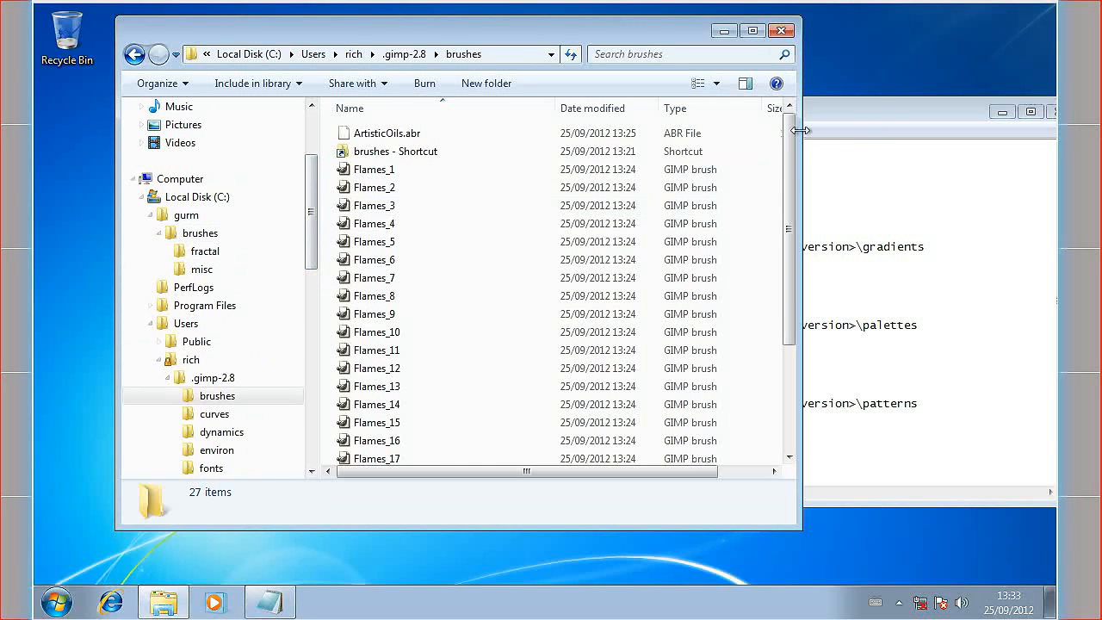
{"action": "left_click", "coordinate": [210, 235]}
{"action": "left_click", "coordinate": [828, 111]}
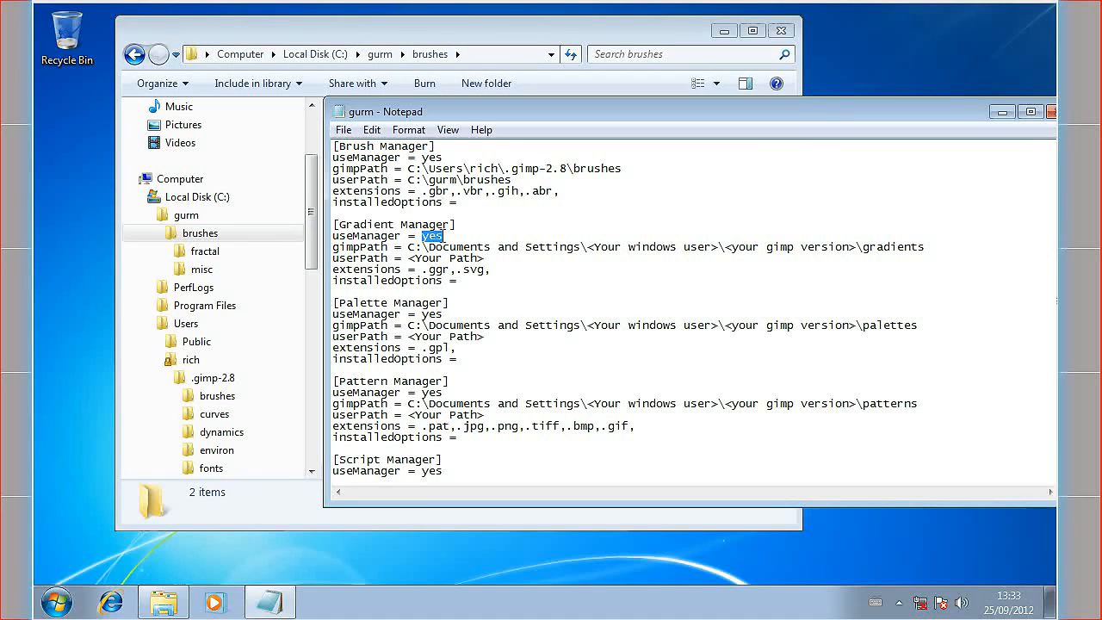
- Set useManager to no in the Gradient Manager, Palette Manager, Pattern Manager and Script Manager sections
{"action": "type", "text": "n"}
{"action": "left_click_drag", "start_coordinate": [421, 313], "coordinate": [448, 316]}
{"action": "type", "text": "n"}
{"action": "left_click_drag", "start_coordinate": [416, 393], "coordinate": [446, 395]}
{"action": "scroll", "coordinate": [443, 440], "scroll_direction": "down", "scroll_amount": 2}
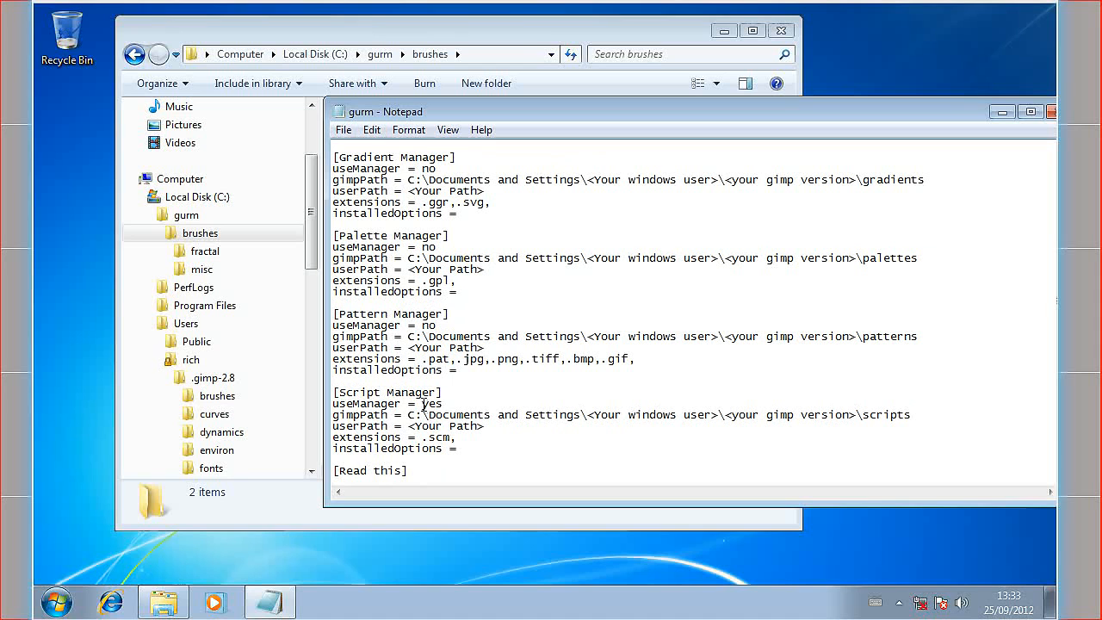
{"action": "left_click_drag", "start_coordinate": [422, 405], "coordinate": [450, 410]}
{"action": "left_click", "coordinate": [446, 403]}
{"action": "scroll", "coordinate": [759, 391], "scroll_direction": "down", "scroll_amount": 1}
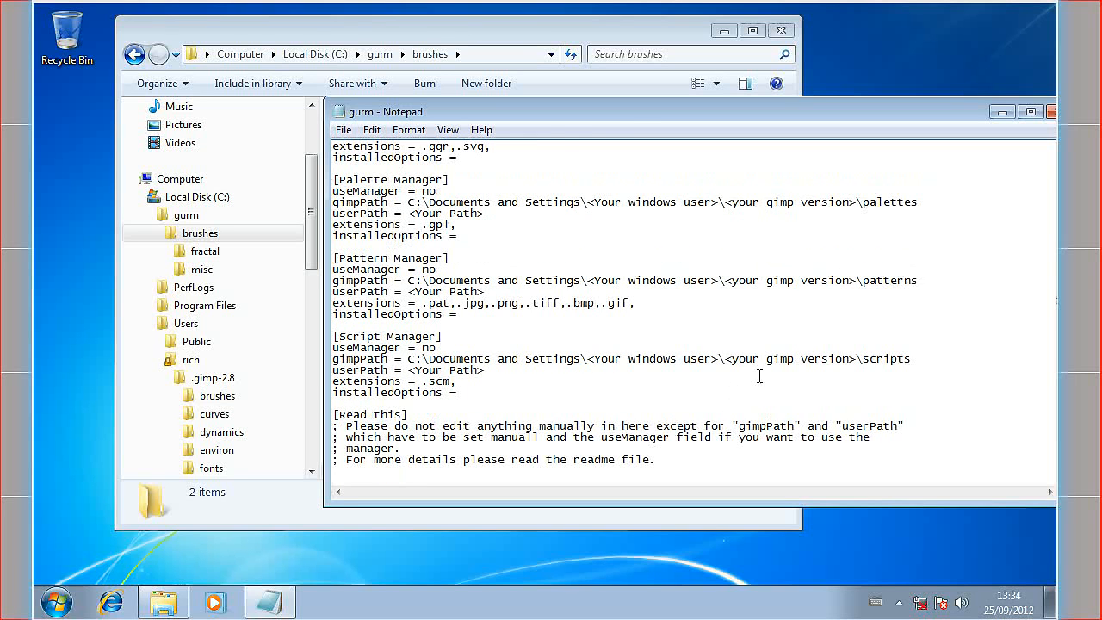
{"action": "scroll", "coordinate": [745, 345], "scroll_direction": "up", "scroll_amount": 3}
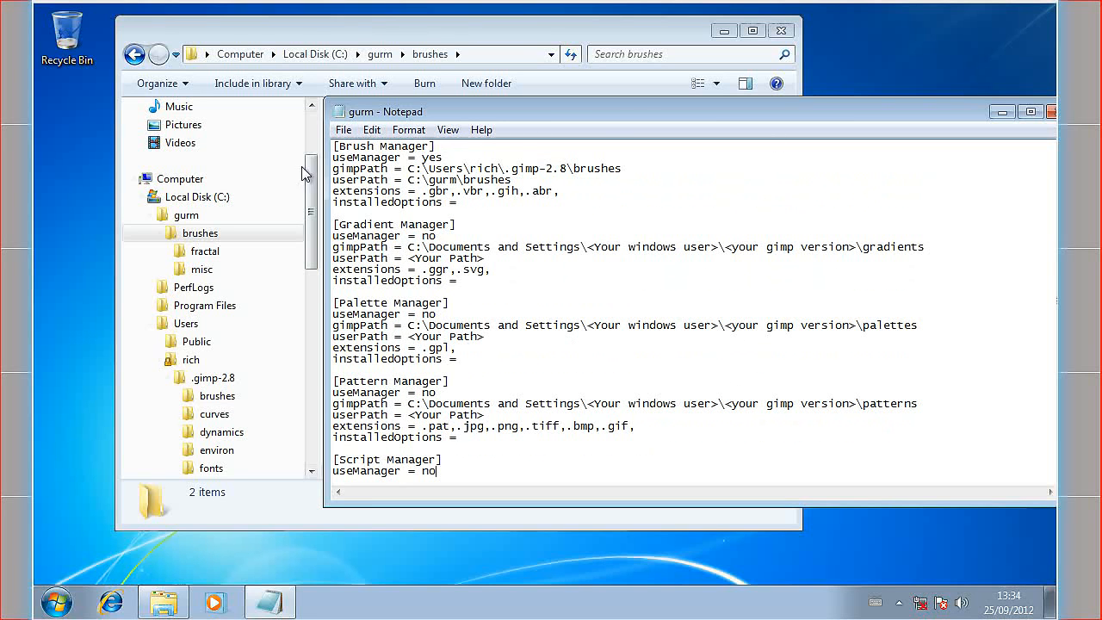
- Save the gurm settings file, and close both Notepad and the Explorer window
{"action": "left_click", "coordinate": [344, 129]}
{"action": "left_click", "coordinate": [370, 188]}
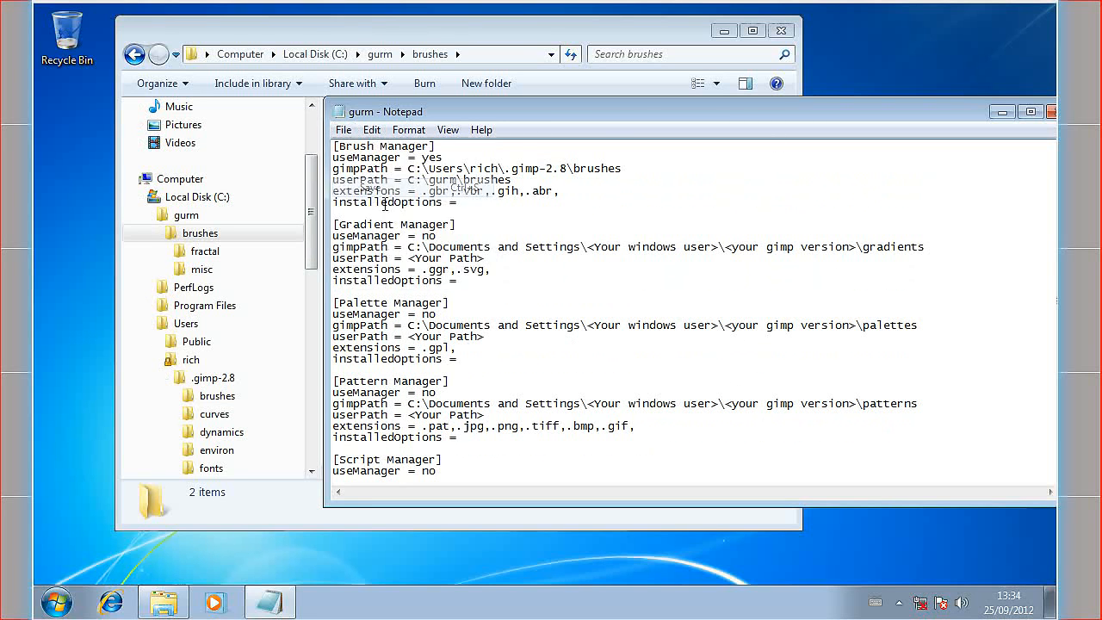
{"action": "left_click_drag", "start_coordinate": [920, 116], "coordinate": [837, 133]}
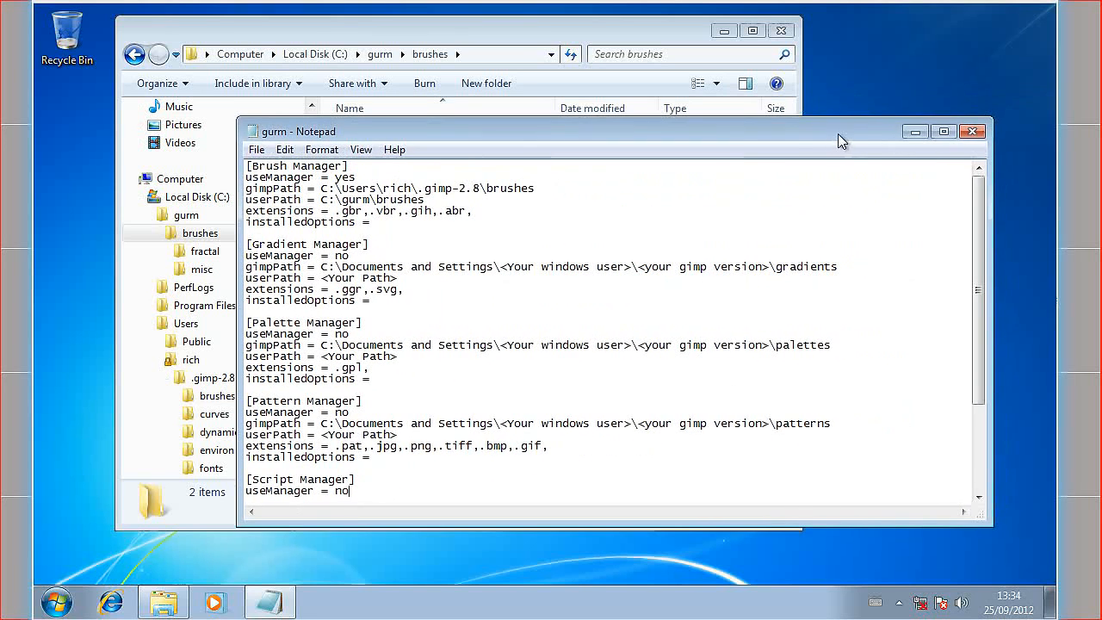
{"action": "left_click", "coordinate": [975, 131]}
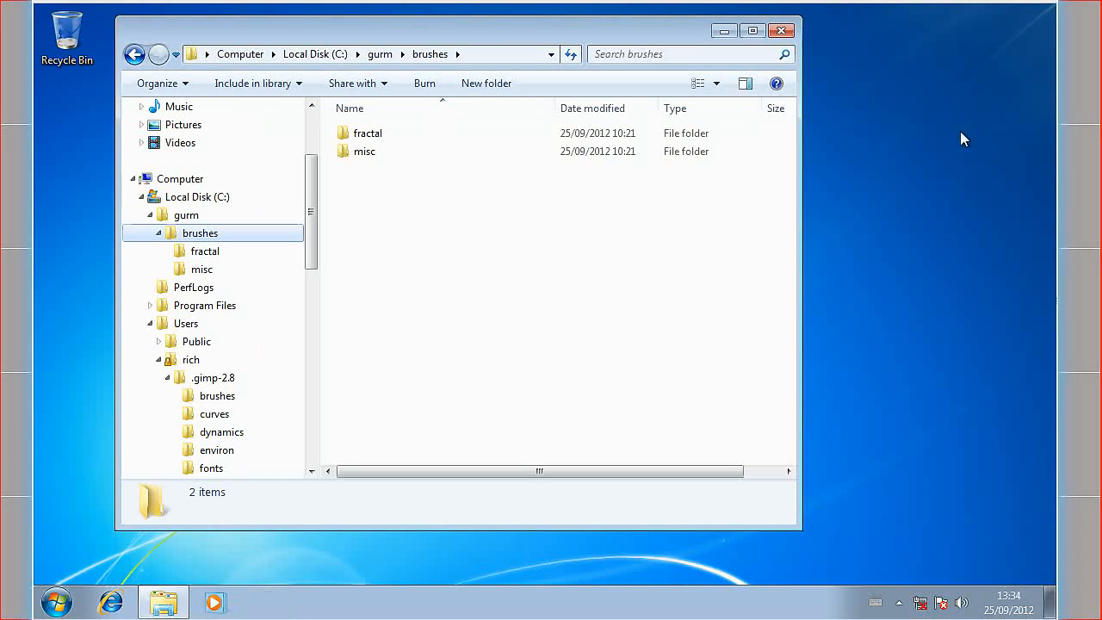
{"action": "left_click", "coordinate": [780, 30]}
- Launch GIMP and open the Plug-Ins folder settings in its Preferences
{"action": "left_click", "coordinate": [57, 603]}
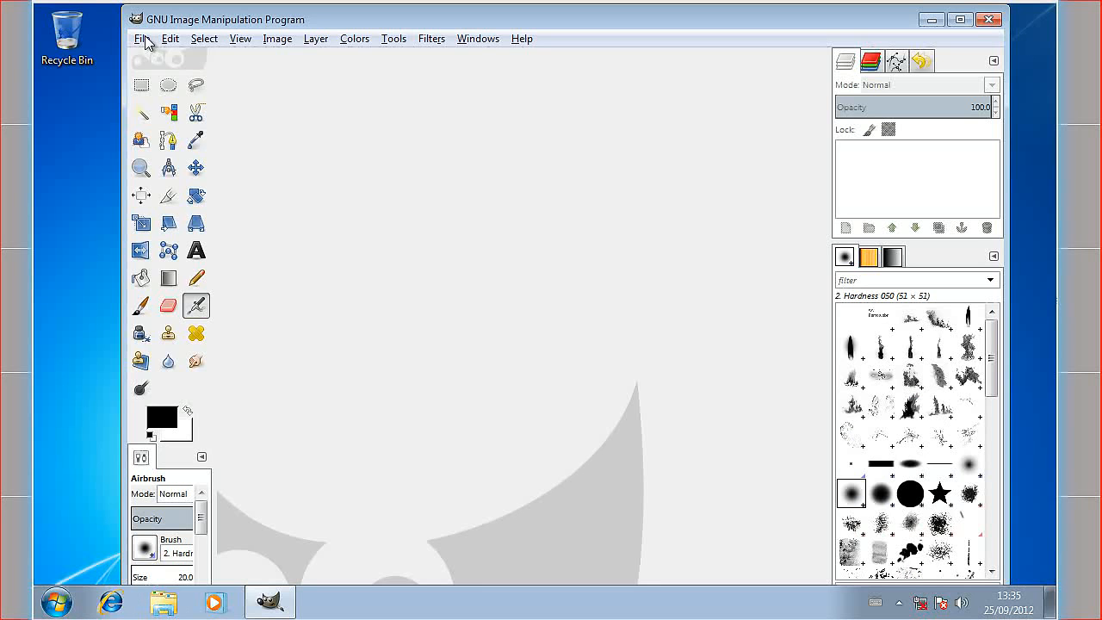
{"action": "left_click", "coordinate": [143, 39]}
{"action": "mouse_move", "coordinate": [177, 41]}
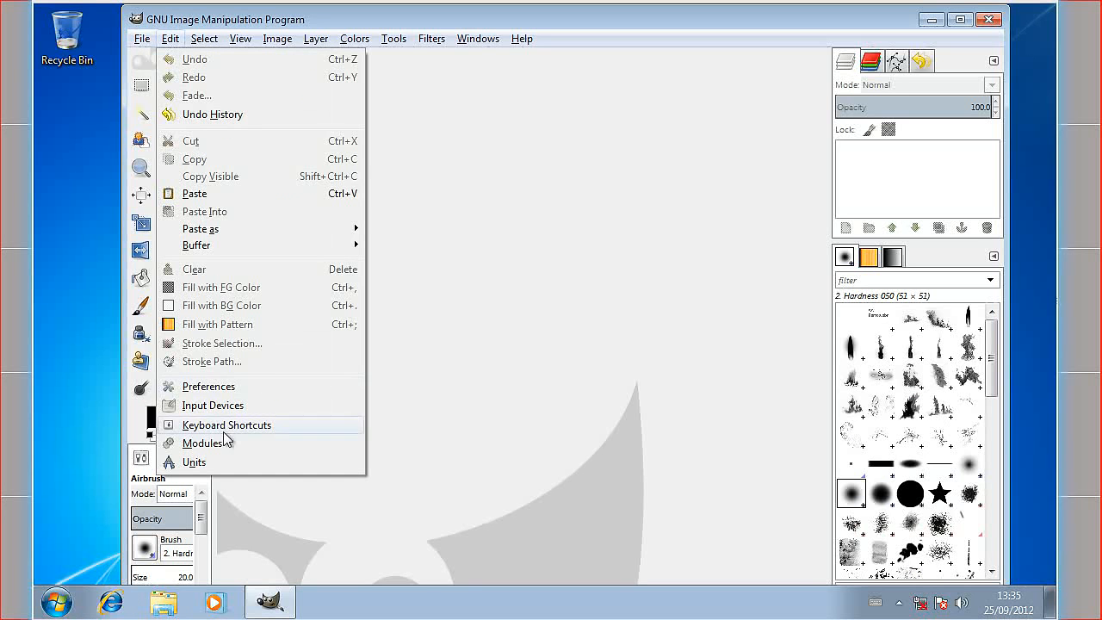
{"action": "left_click", "coordinate": [204, 388]}
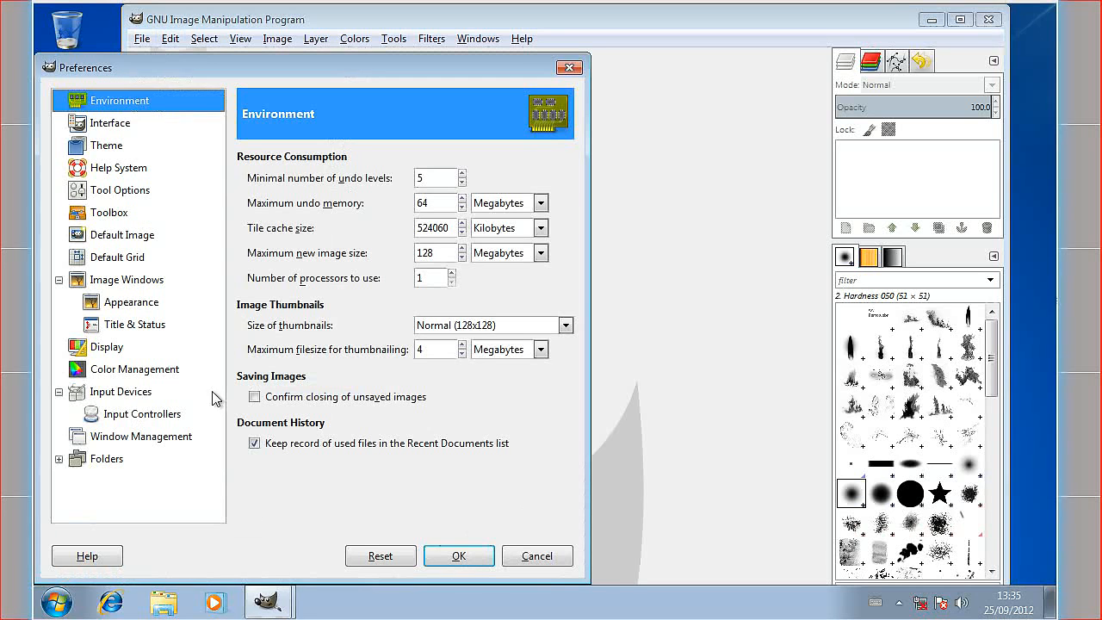
{"action": "left_click", "coordinate": [58, 460]}
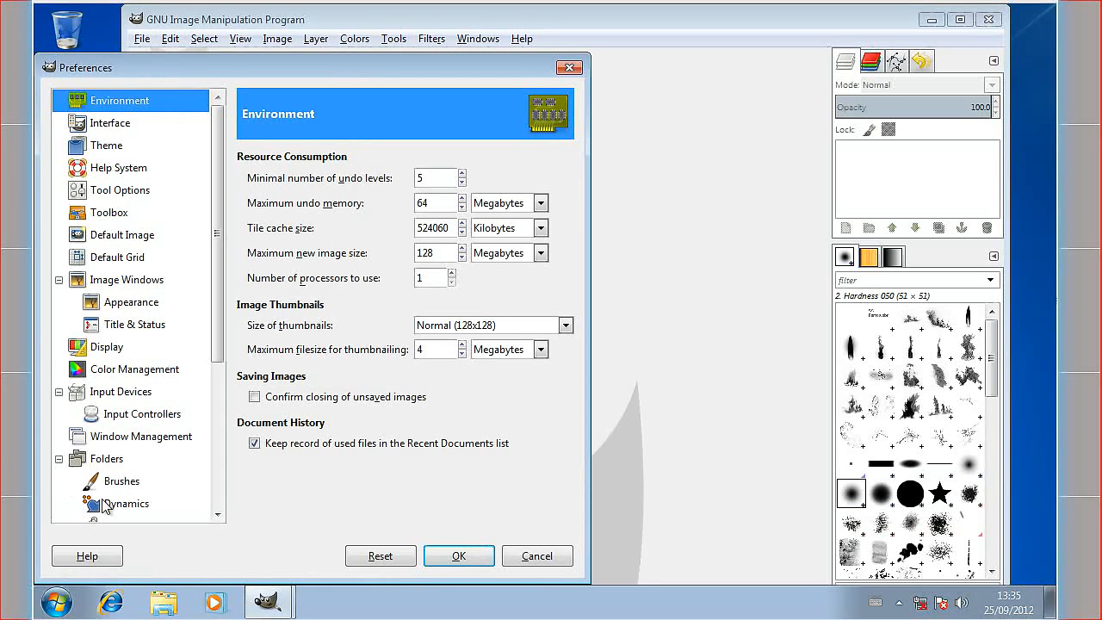
{"action": "scroll", "coordinate": [207, 486], "scroll_direction": "down", "scroll_amount": 4}
{"action": "scroll", "coordinate": [207, 486], "scroll_direction": "down", "scroll_amount": 1}
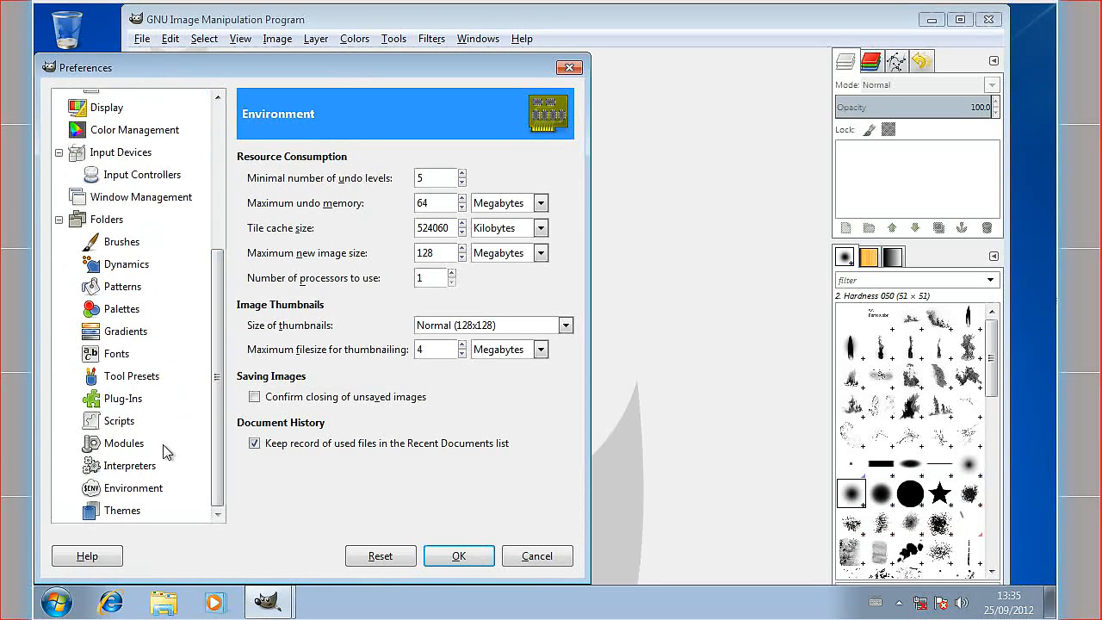
{"action": "left_click", "coordinate": [133, 400]}
- Add C:\gurm as a new plug-in folder and apply the preferences
{"action": "left_click", "coordinate": [241, 206]}
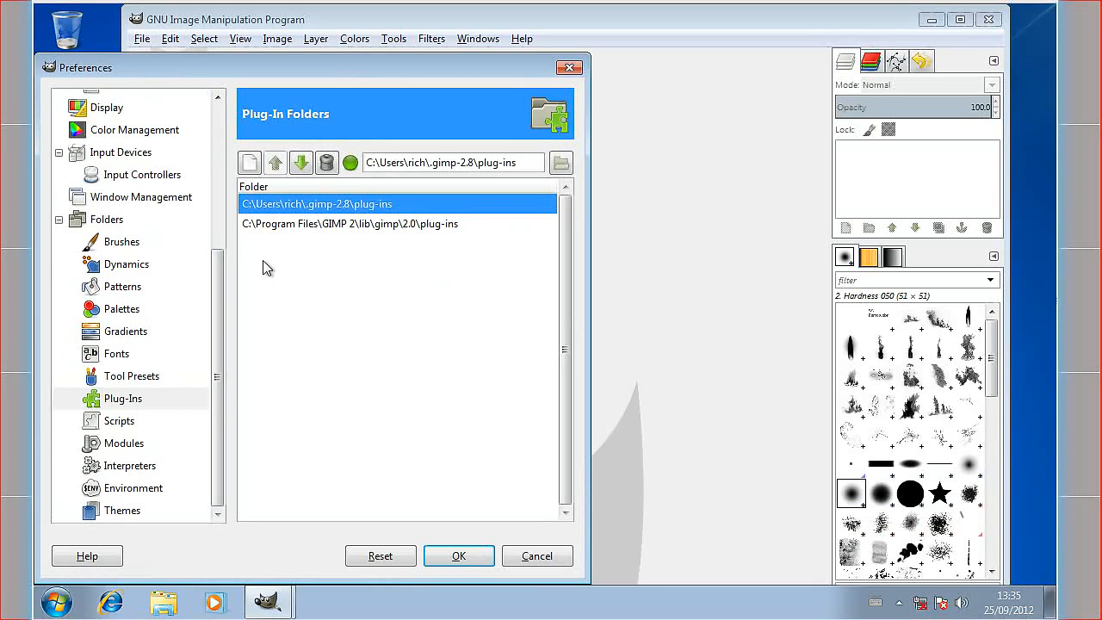
{"action": "left_click", "coordinate": [248, 164]}
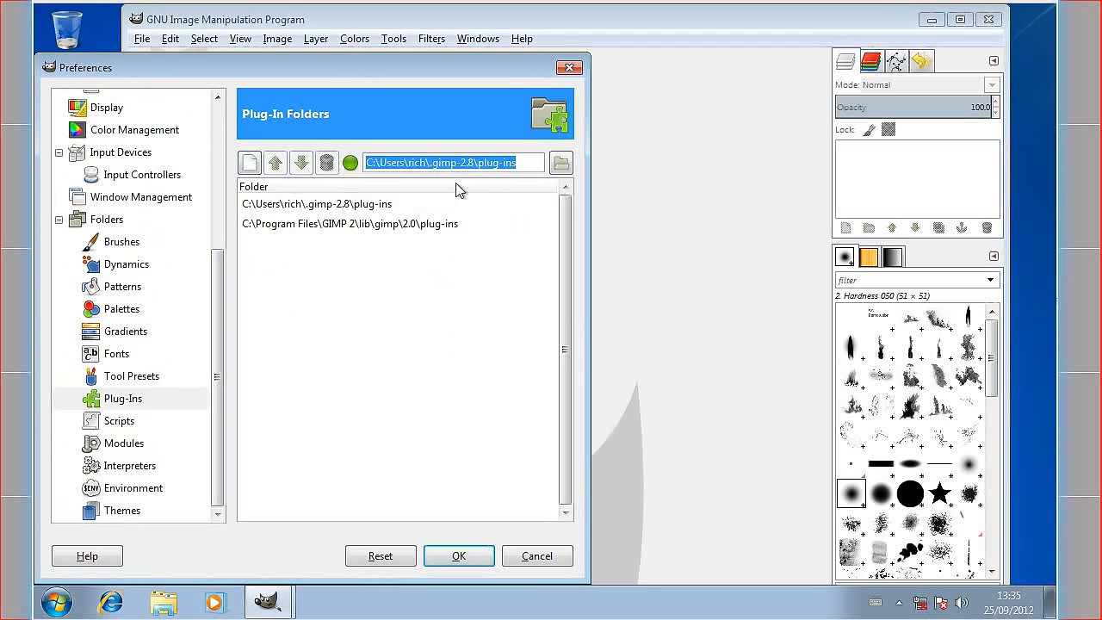
{"action": "left_click", "coordinate": [560, 164]}
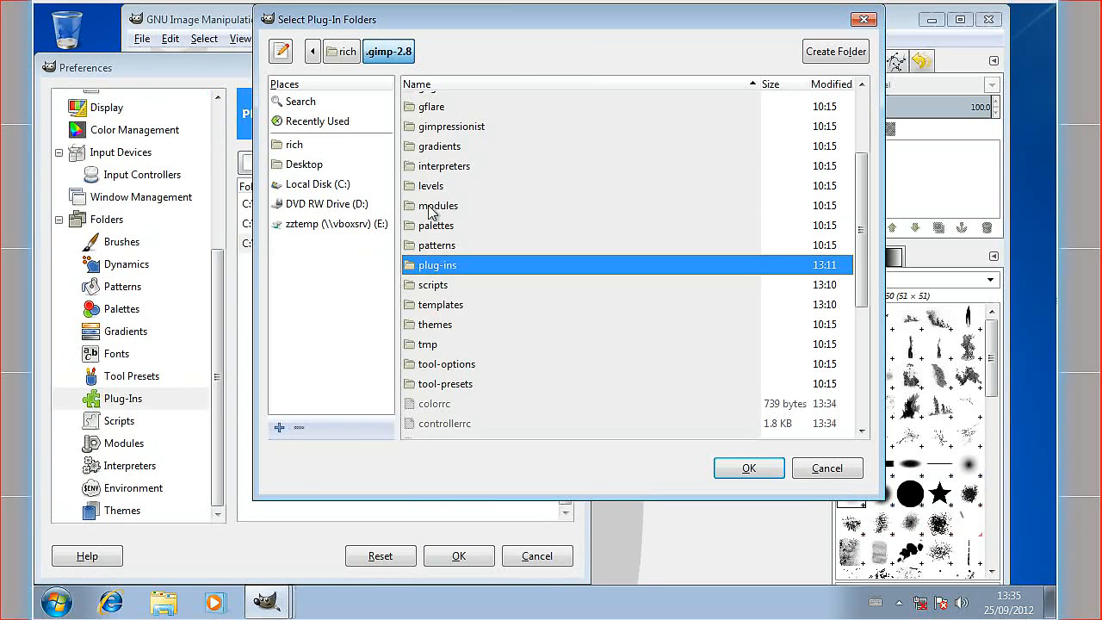
{"action": "left_click", "coordinate": [315, 186]}
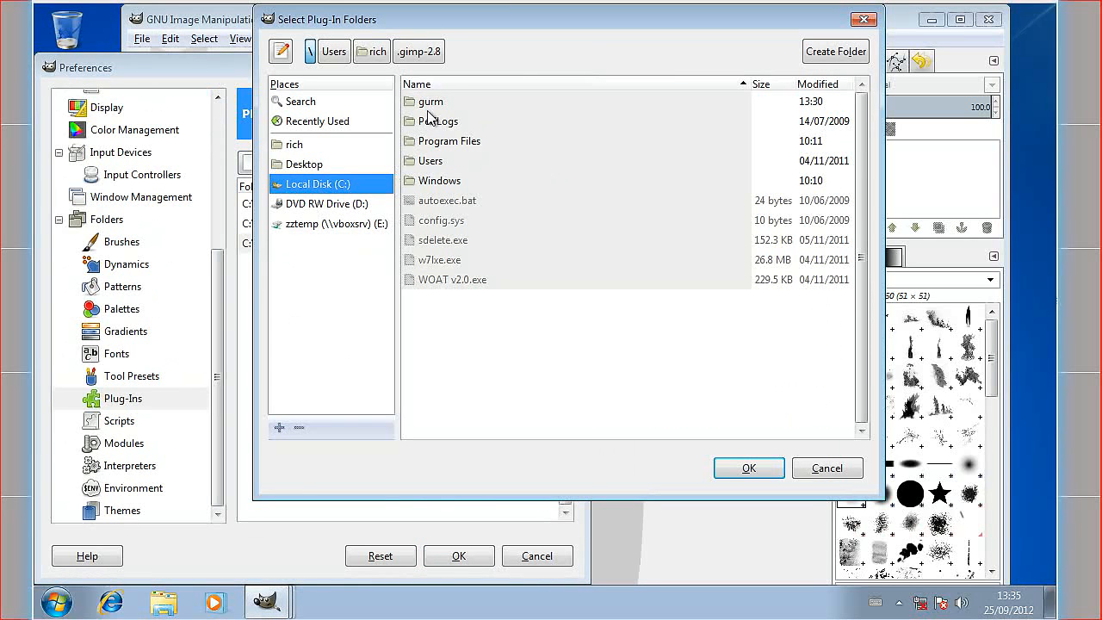
{"action": "left_click", "coordinate": [431, 104]}
{"action": "left_click", "coordinate": [733, 476]}
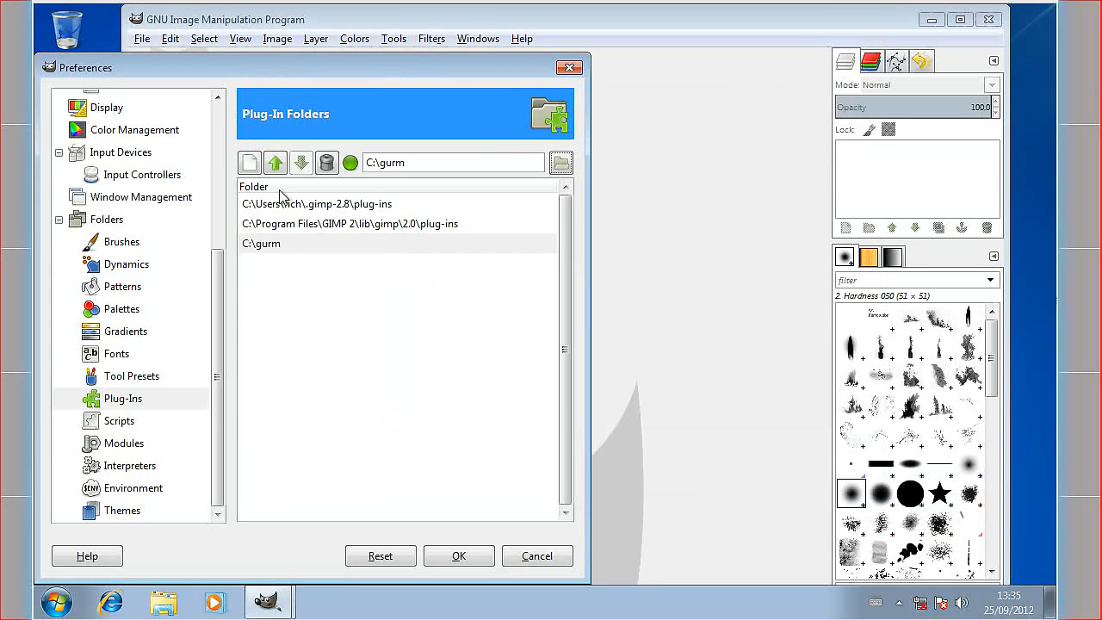
{"action": "left_click", "coordinate": [458, 556]}
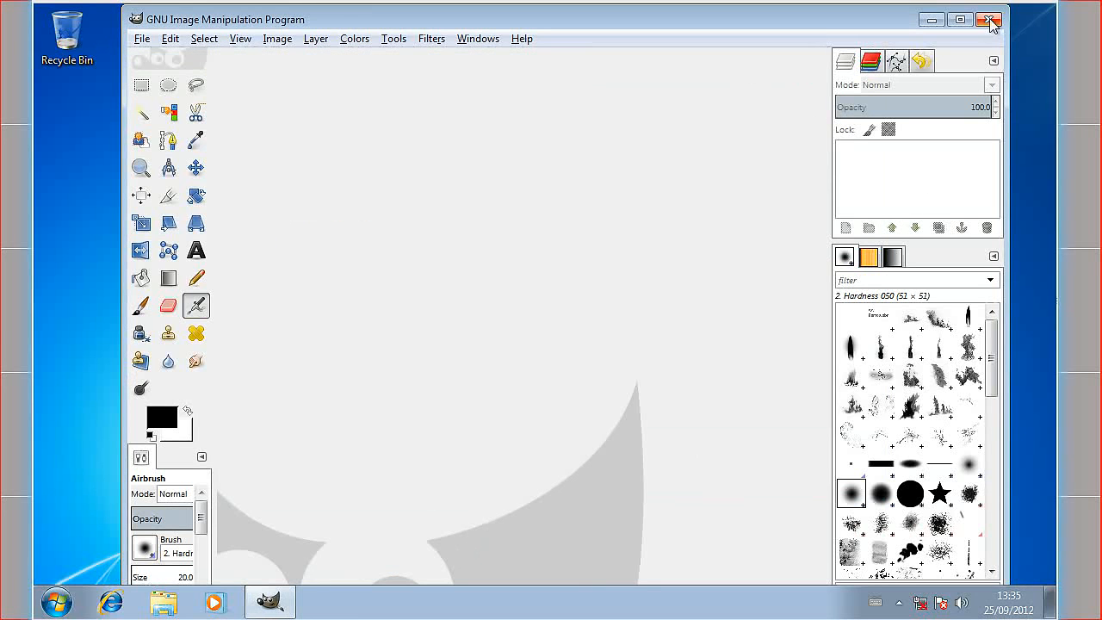
- Restart GIMP and open the GURM filter, placing its window over the middle of the canvas
{"action": "left_click", "coordinate": [989, 26]}
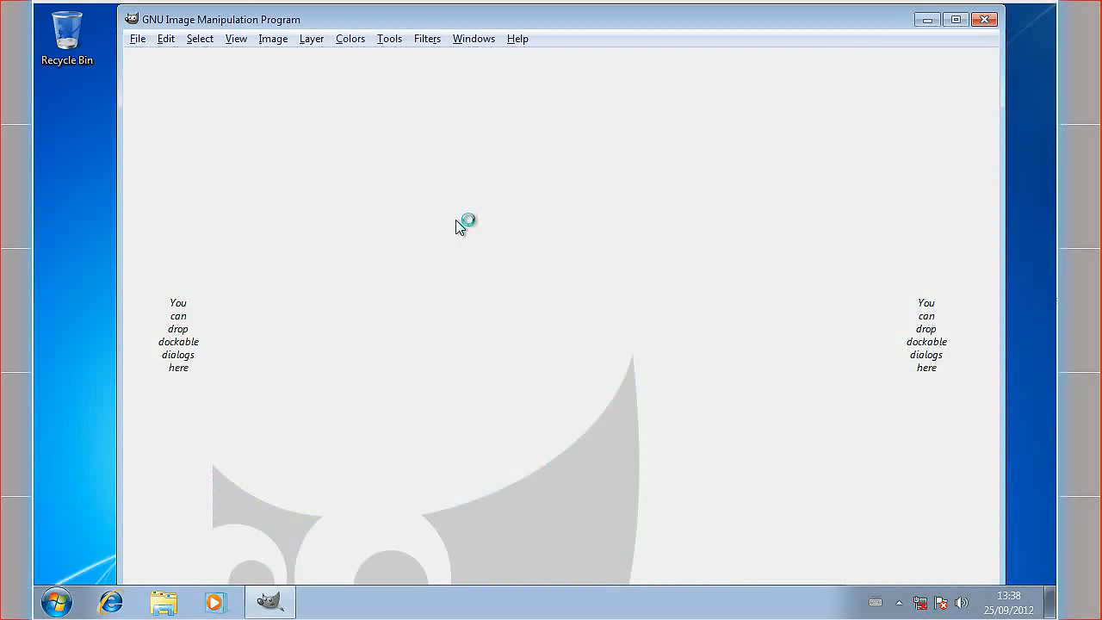
{"action": "left_click", "coordinate": [427, 39]}
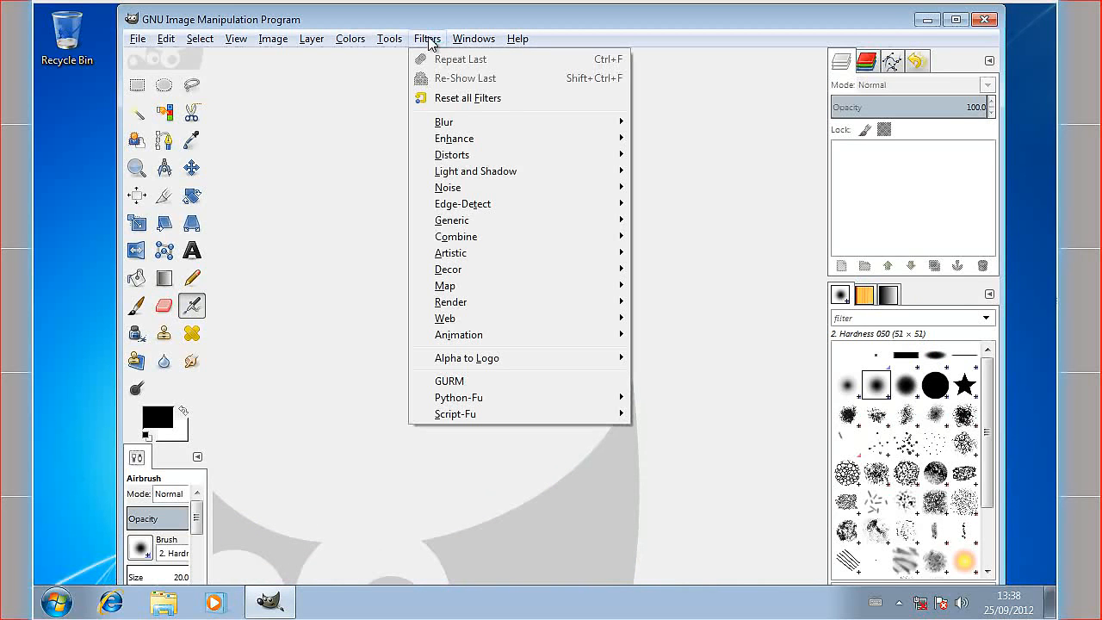
{"action": "left_click", "coordinate": [458, 381]}
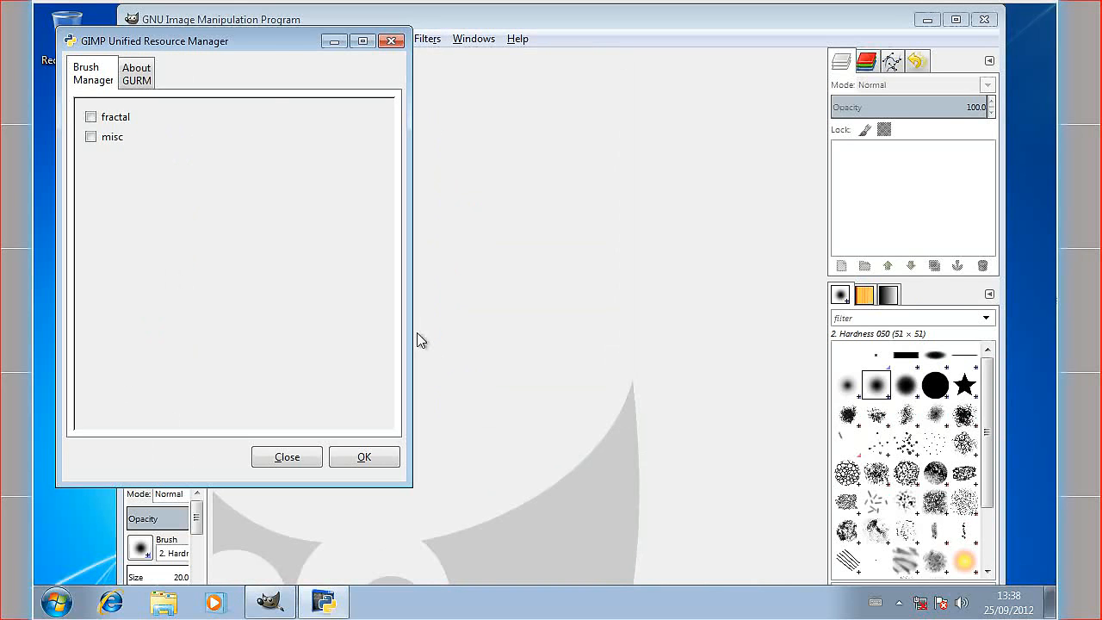
{"action": "left_click_drag", "start_coordinate": [274, 43], "coordinate": [491, 84]}
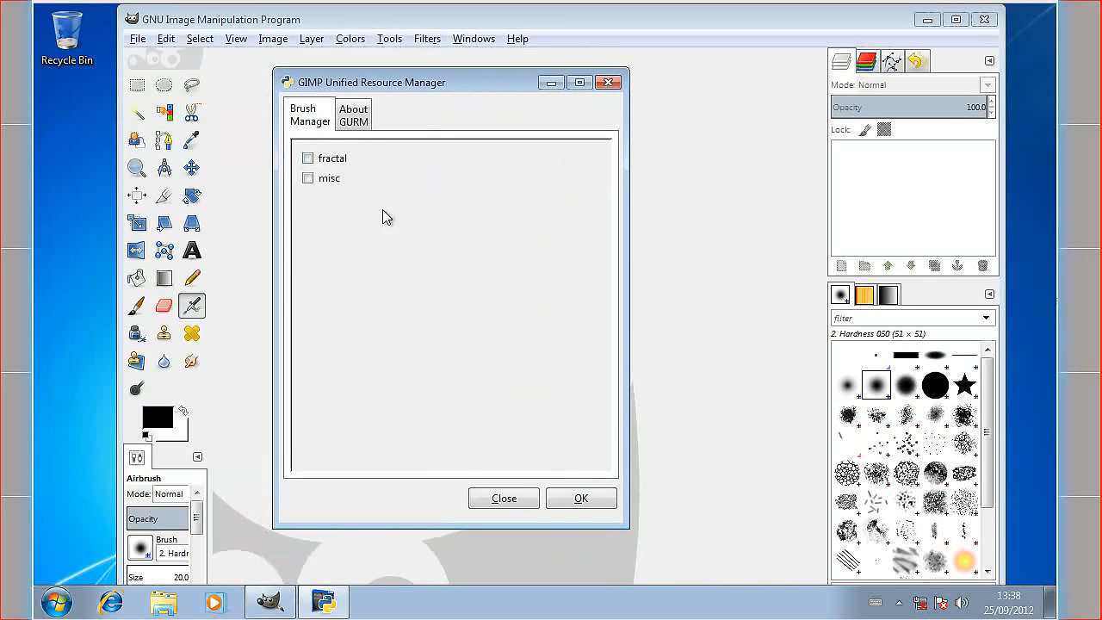
- Enable the misc brush set in the Brush Manager, apply it and look through the refreshed brush list
{"action": "left_click", "coordinate": [308, 179]}
{"action": "left_click", "coordinate": [573, 499]}
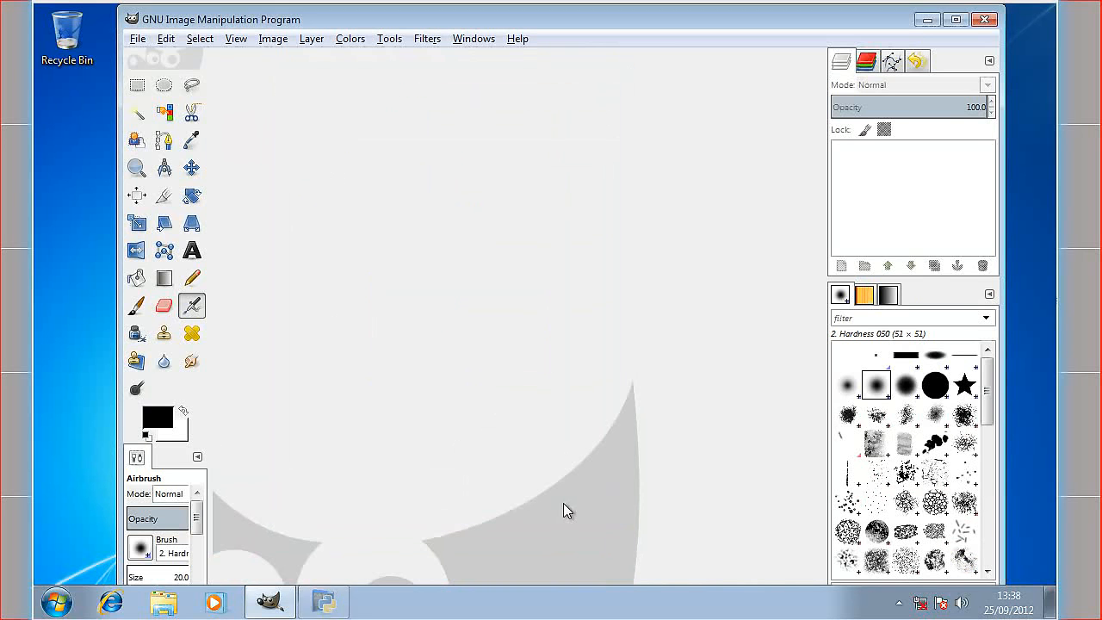
{"action": "left_click_drag", "start_coordinate": [987, 396], "coordinate": [988, 472]}
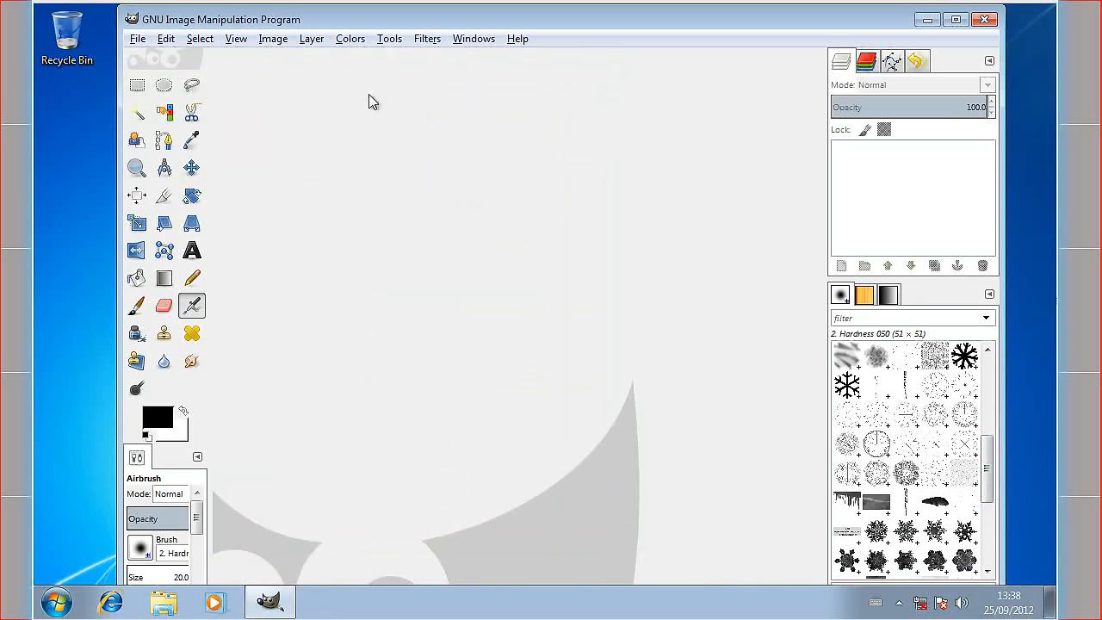
- Reopen GURM, disable the misc brush set, enable the fractal set and apply the change
{"action": "left_click", "coordinate": [427, 39]}
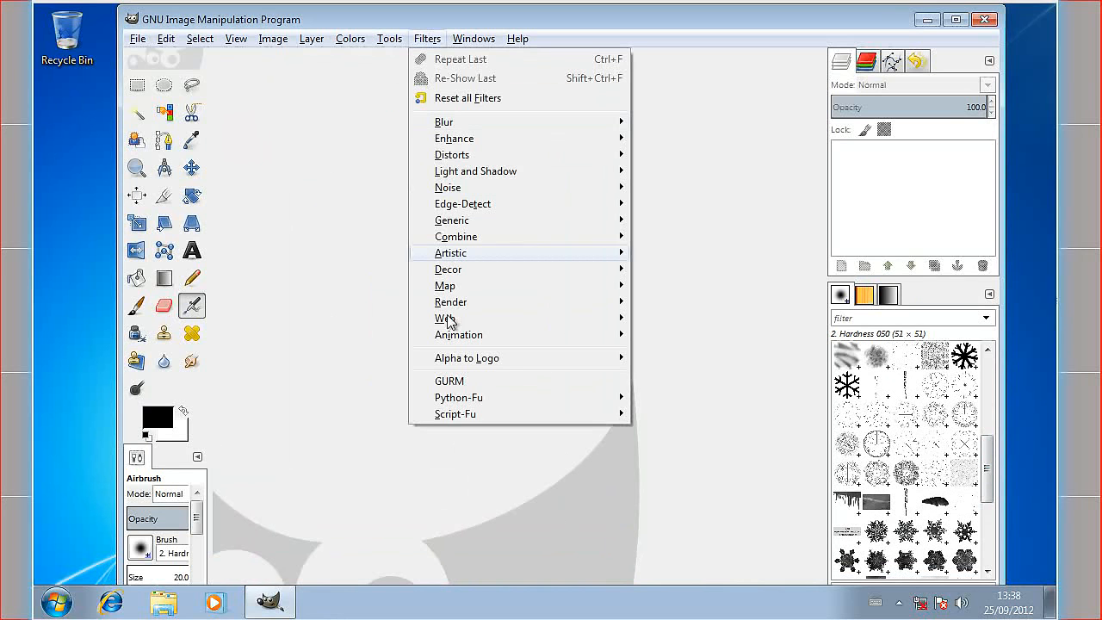
{"action": "left_click", "coordinate": [471, 384]}
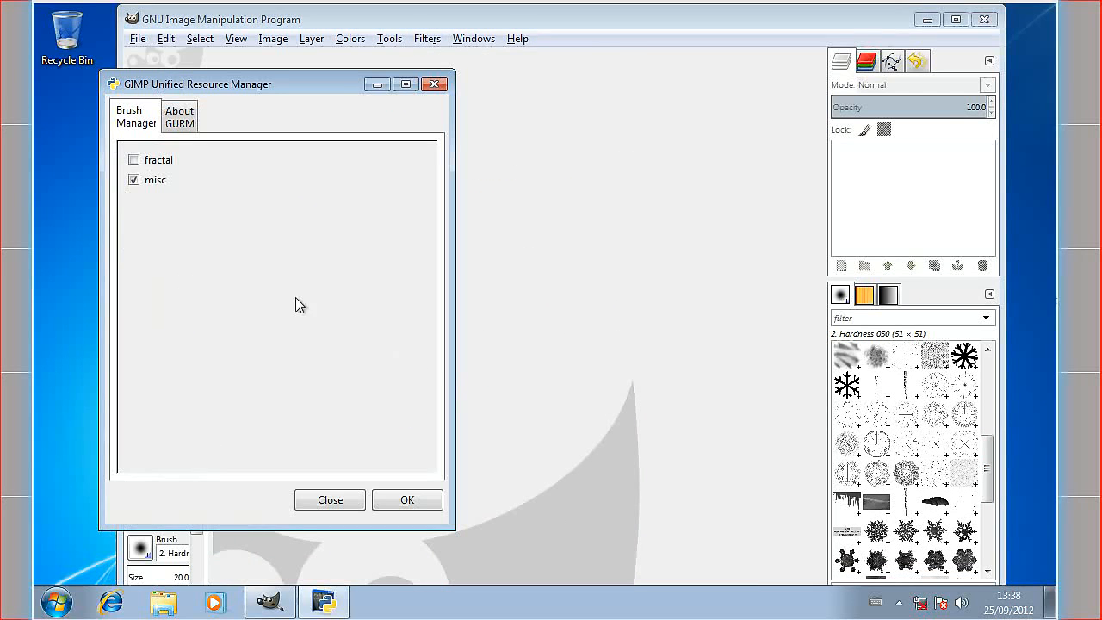
{"action": "left_click", "coordinate": [134, 182]}
{"action": "left_click", "coordinate": [135, 162]}
{"action": "left_click", "coordinate": [407, 503]}
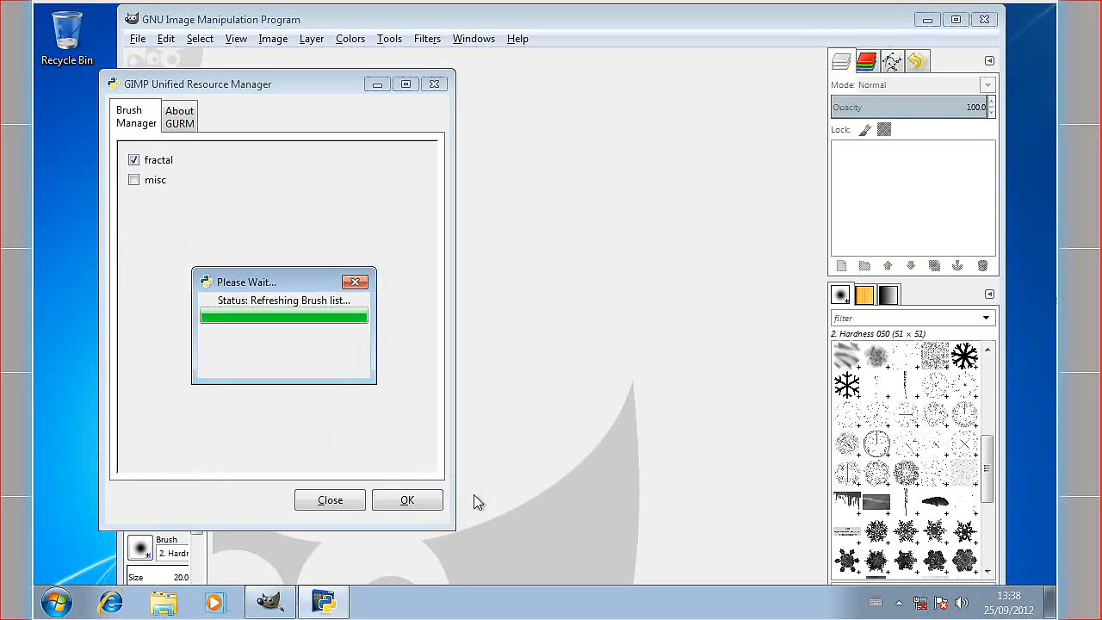
- Look through the refreshed brush list, trying the Flames_15 and Flames_17 brushes
{"action": "mouse_move", "coordinate": [987, 487]}
{"action": "left_mouse_down"}
{"action": "mouse_move", "coordinate": [996, 538]}
{"action": "mouse_move", "coordinate": [1000, 396]}
{"action": "mouse_move", "coordinate": [945, 389]}
{"action": "left_mouse_up"}
{"action": "left_click", "coordinate": [915, 389]}
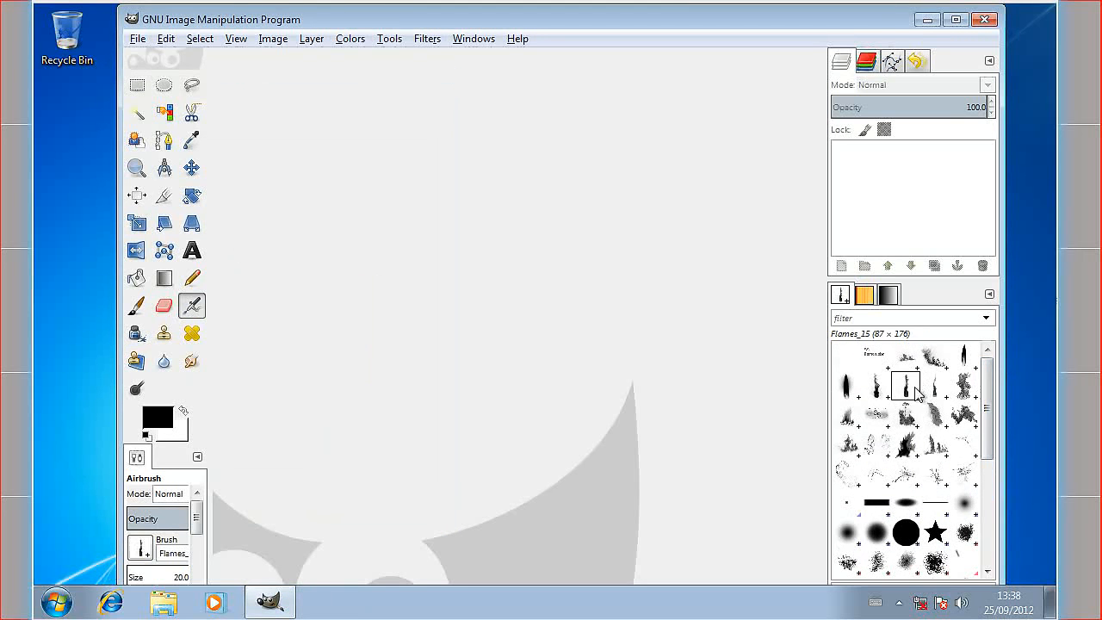
{"action": "left_click", "coordinate": [963, 385]}
{"action": "mouse_move", "coordinate": [986, 397]}
{"action": "left_mouse_down"}
{"action": "mouse_move", "coordinate": [987, 490]}
{"action": "mouse_move", "coordinate": [987, 413]}
{"action": "left_mouse_up"}
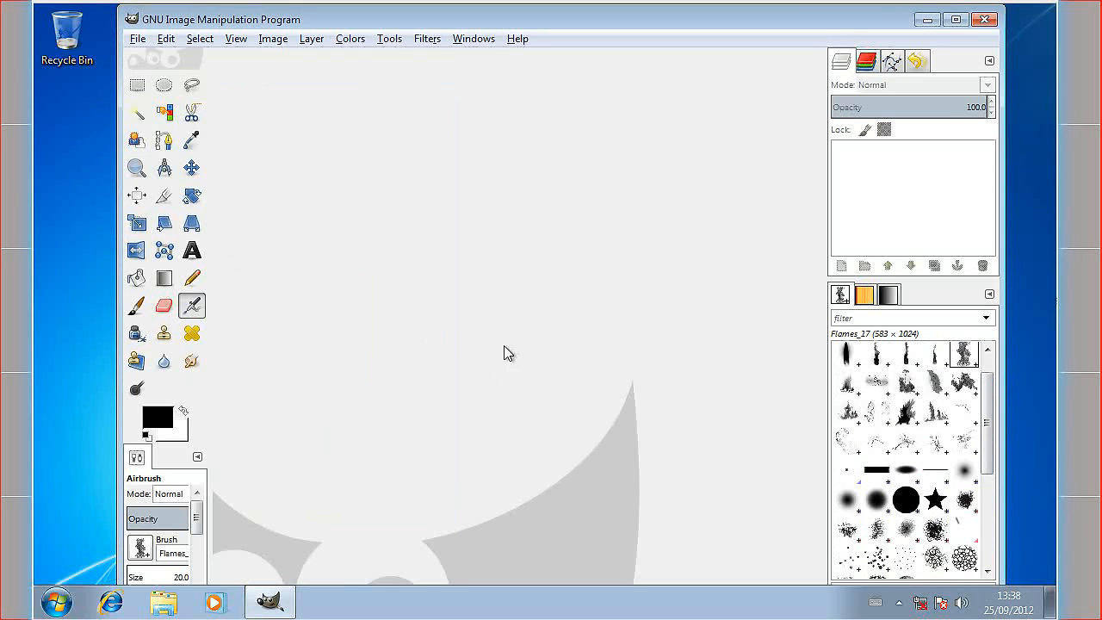
- Reopen GURM, disable the fractal brush set, apply the change and close GIMP
{"action": "left_click", "coordinate": [427, 39]}
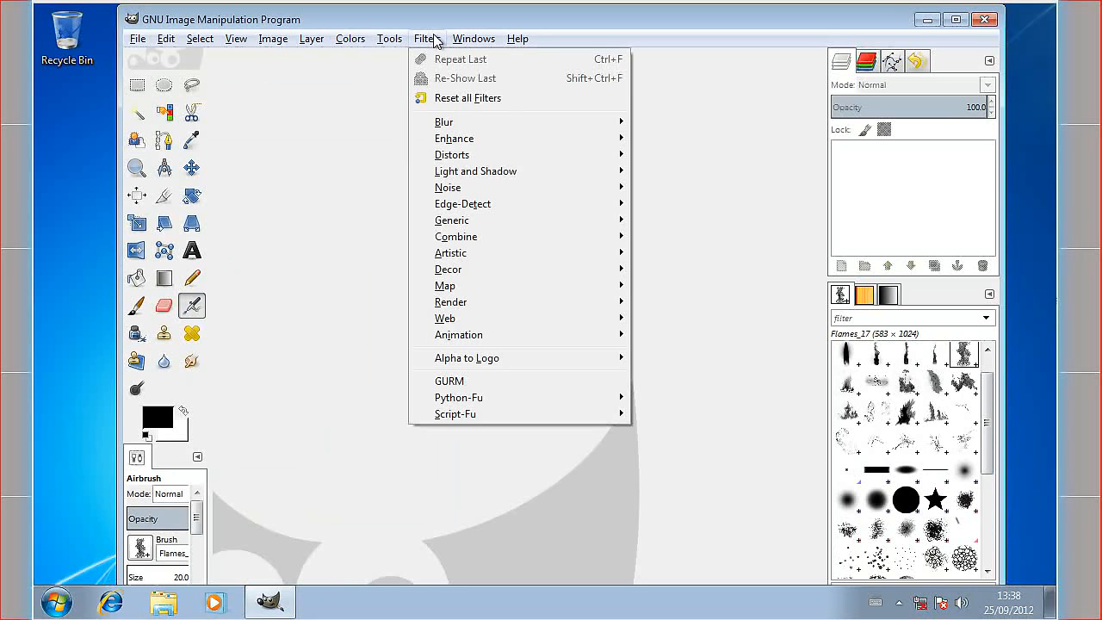
{"action": "left_click", "coordinate": [447, 379]}
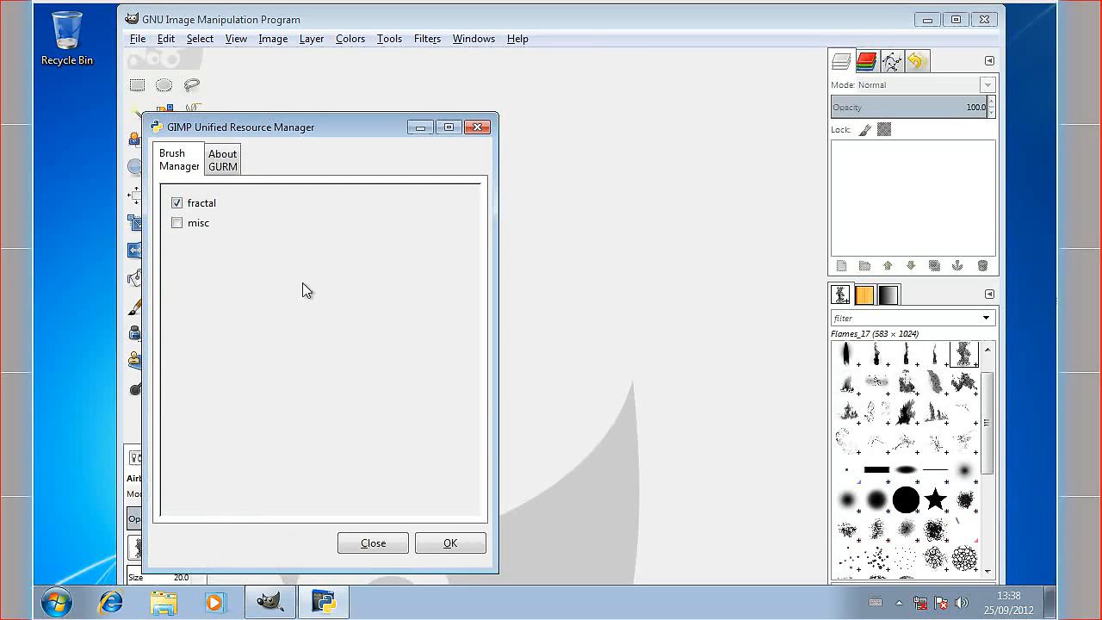
{"action": "left_click", "coordinate": [176, 202]}
{"action": "left_click", "coordinate": [447, 544]}
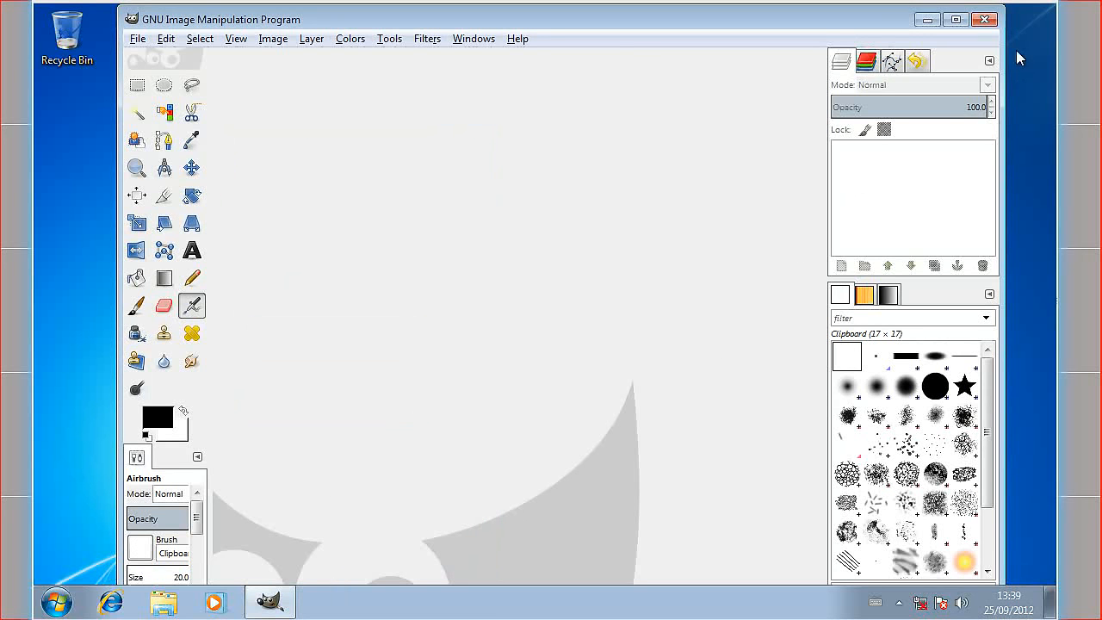
{"action": "left_click", "coordinate": [986, 20]}
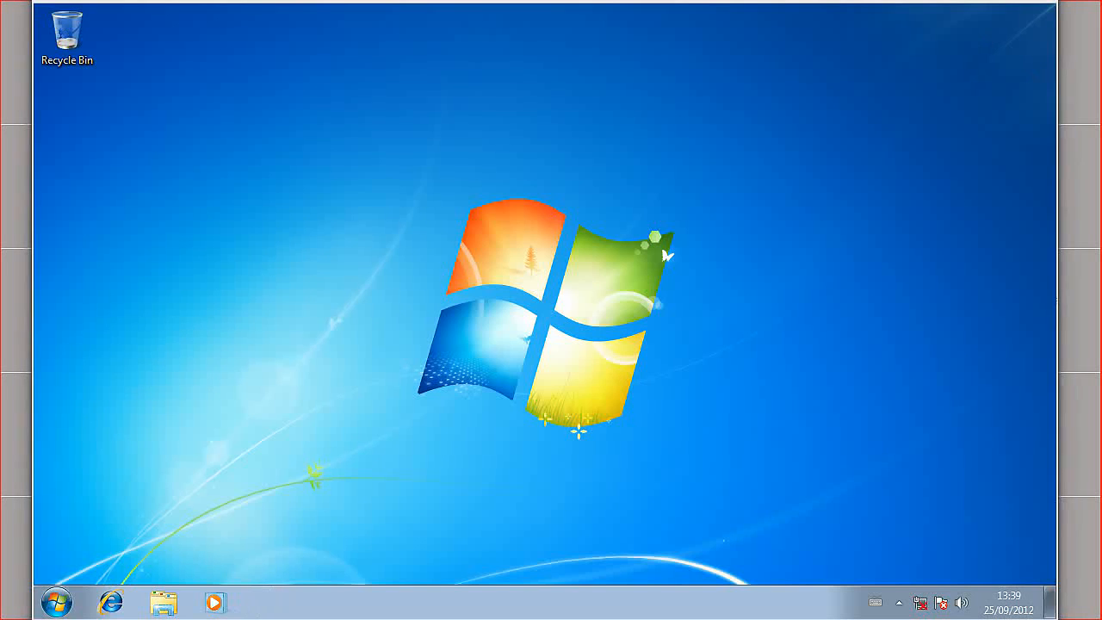